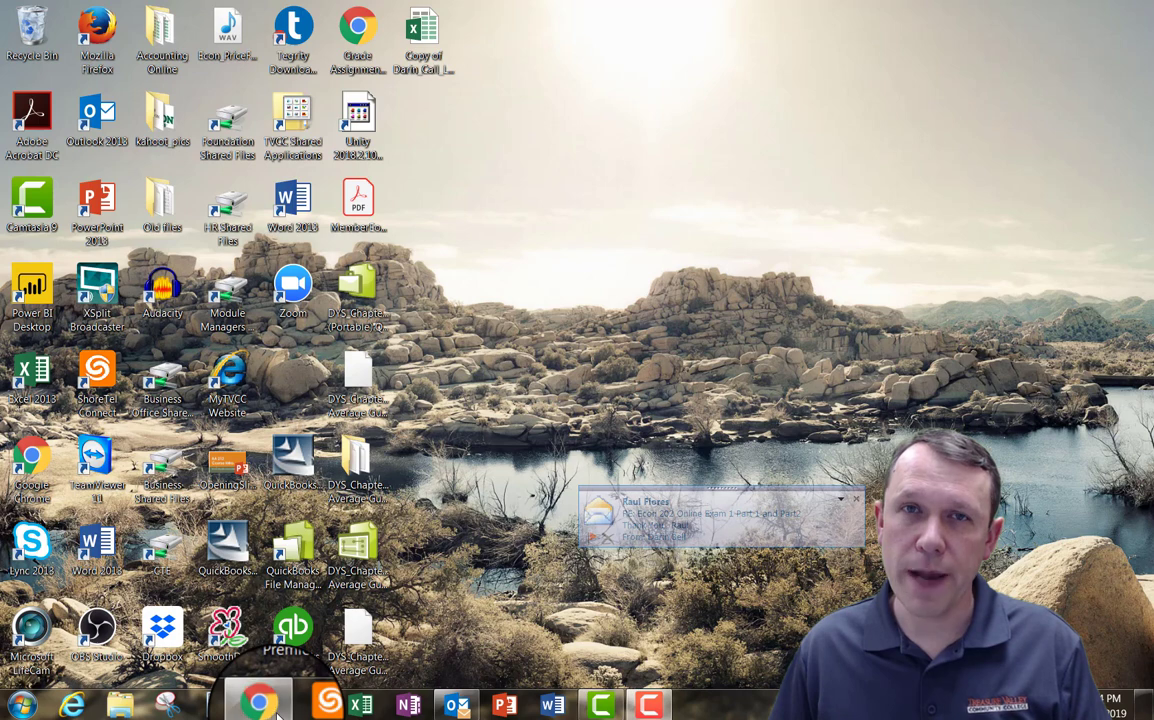
- Open DMB Student Checkup 1-4.docx from the Word Chapter 1 folder inside Intro to Business Computing on Removable Disk (E:)
left_click(279, 713)
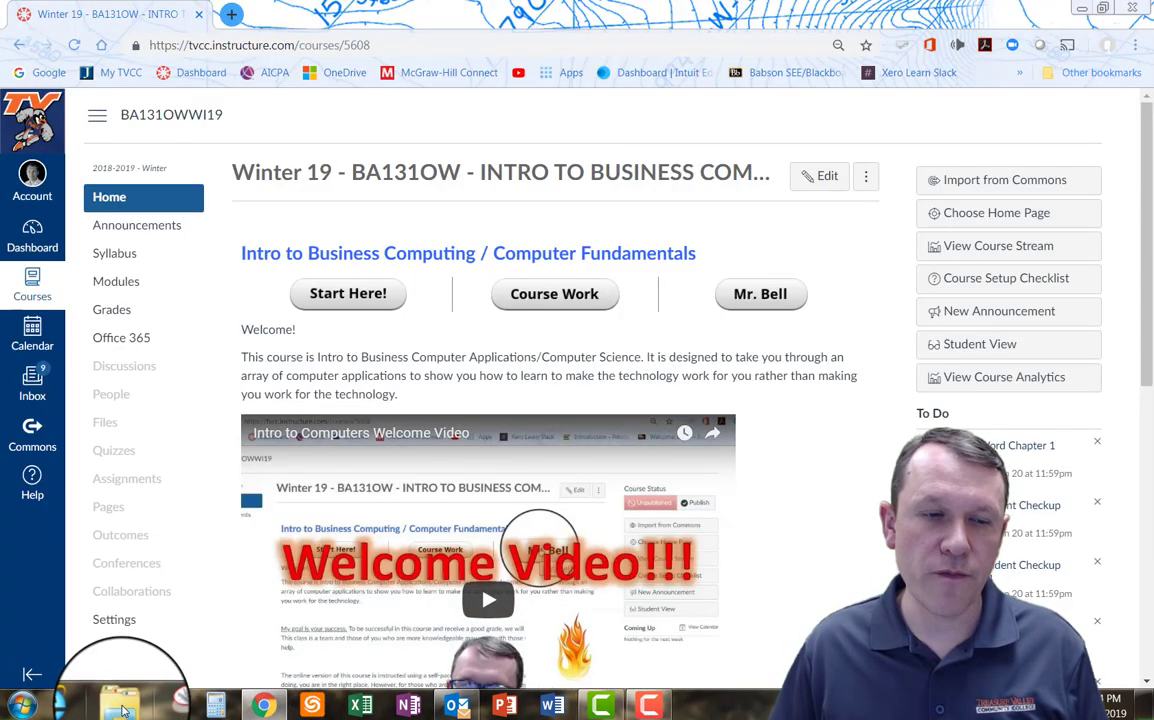
left_click(135, 705)
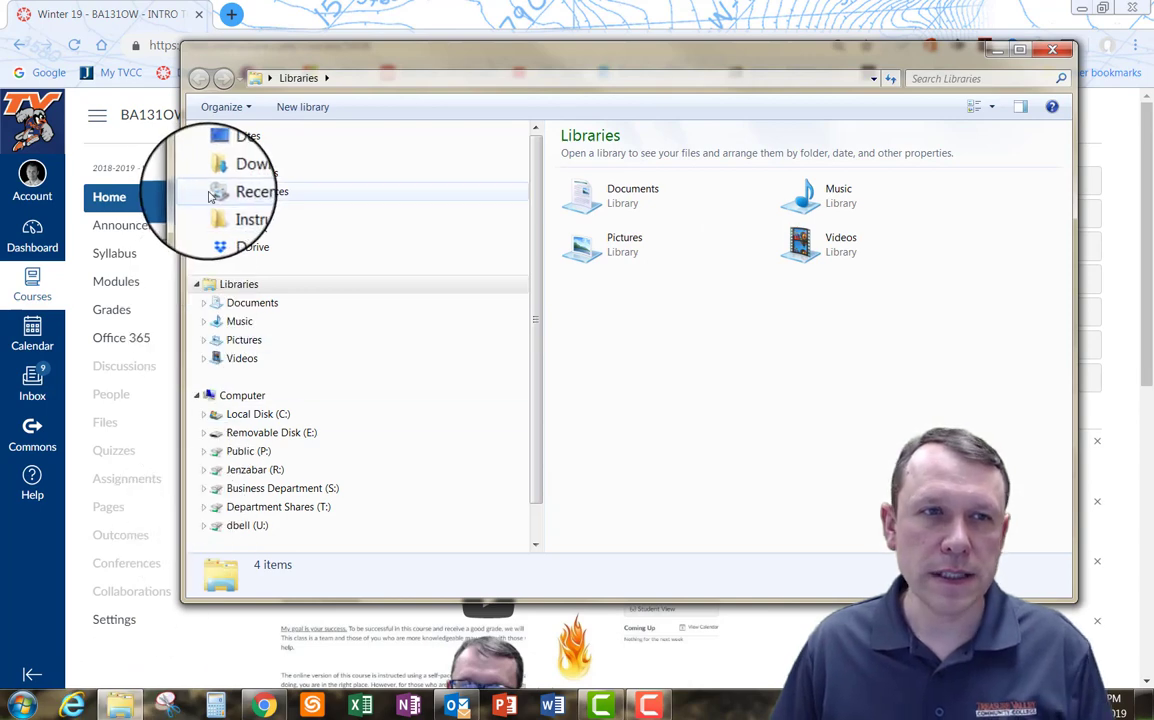
left_click(285, 433)
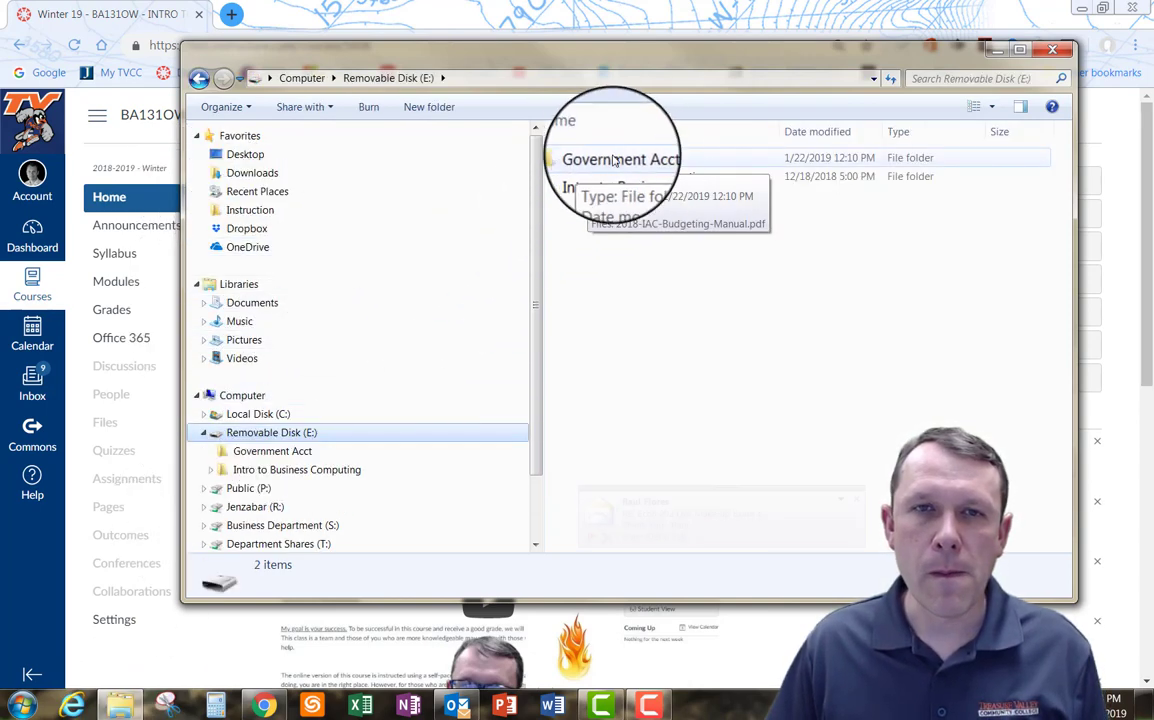
left_click(644, 181)
double_click(644, 177)
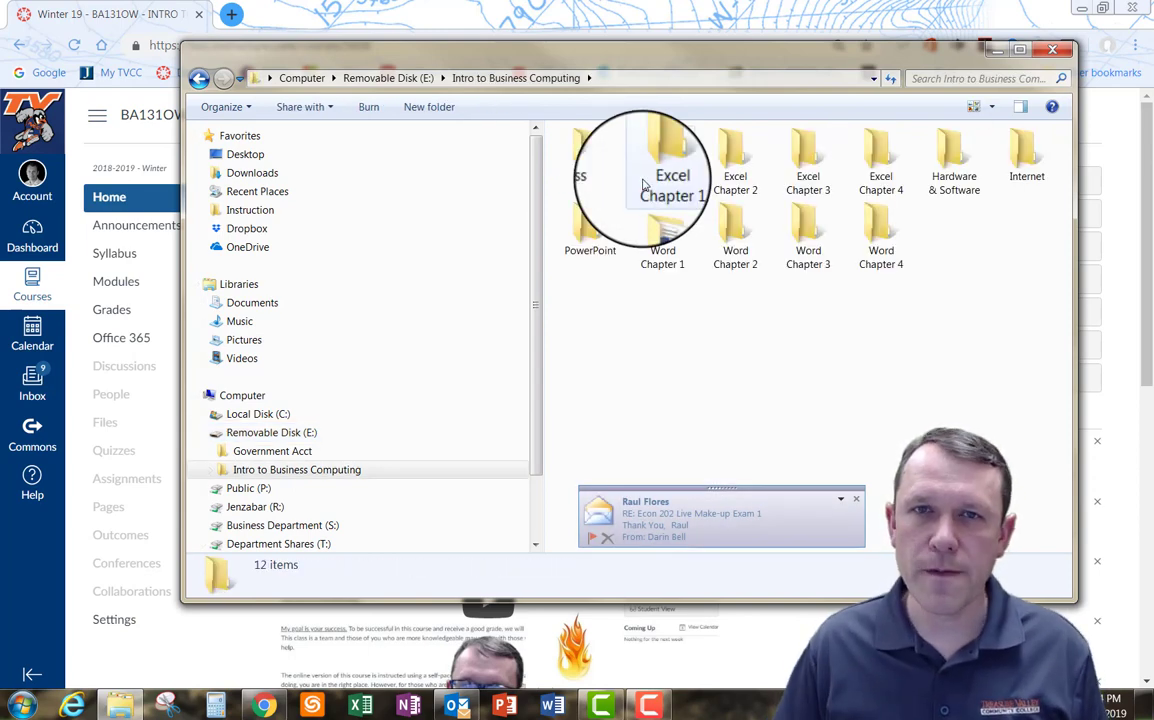
double_click(662, 238)
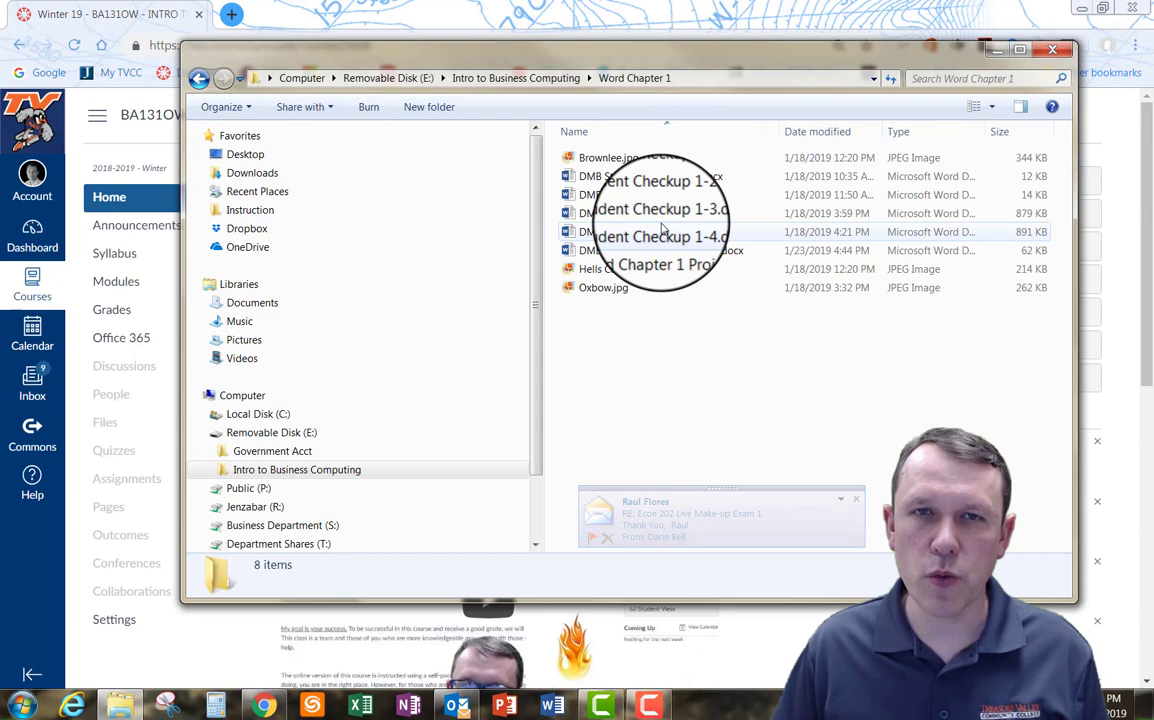
left_click(690, 233)
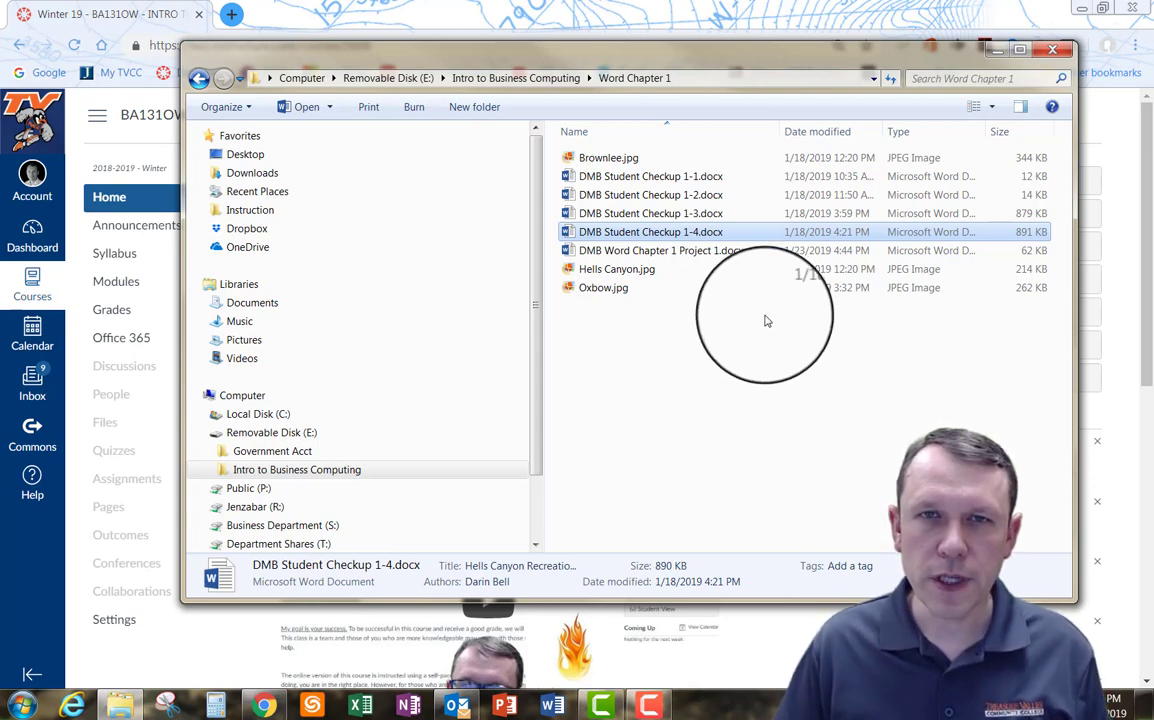
double_click(700, 233)
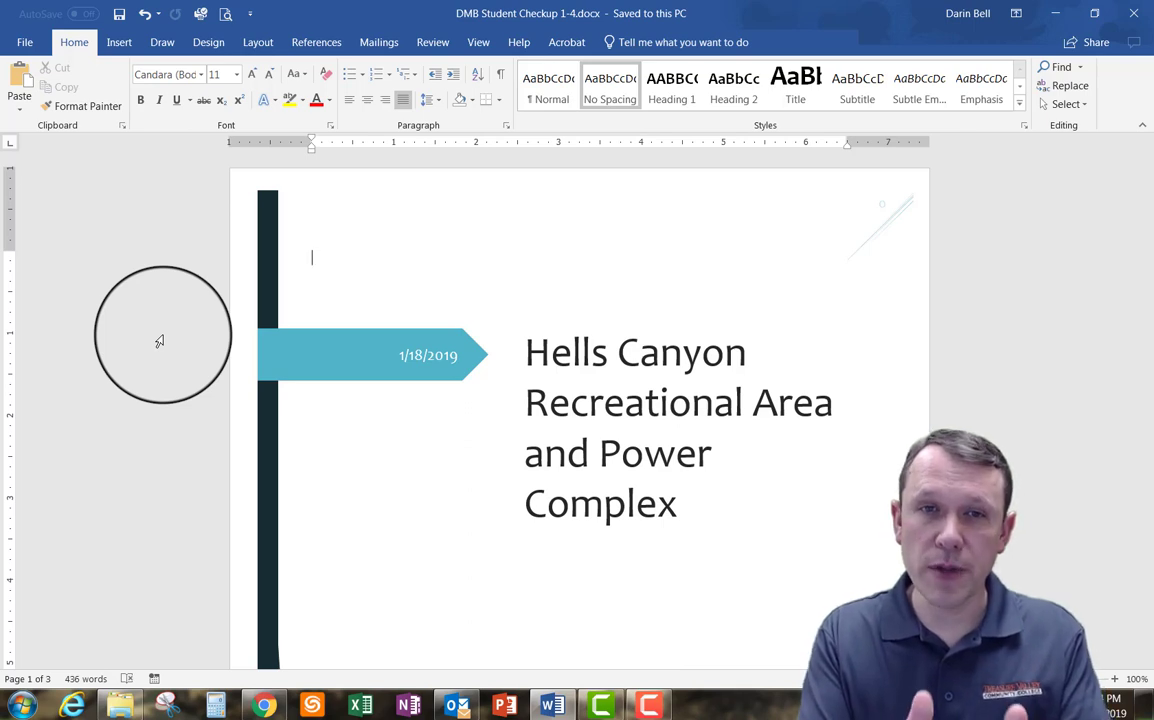
- Start saving a copy of the document and choose the Word Chapter 2 folder inside Intro to Business Computing as its location
left_click(25, 44)
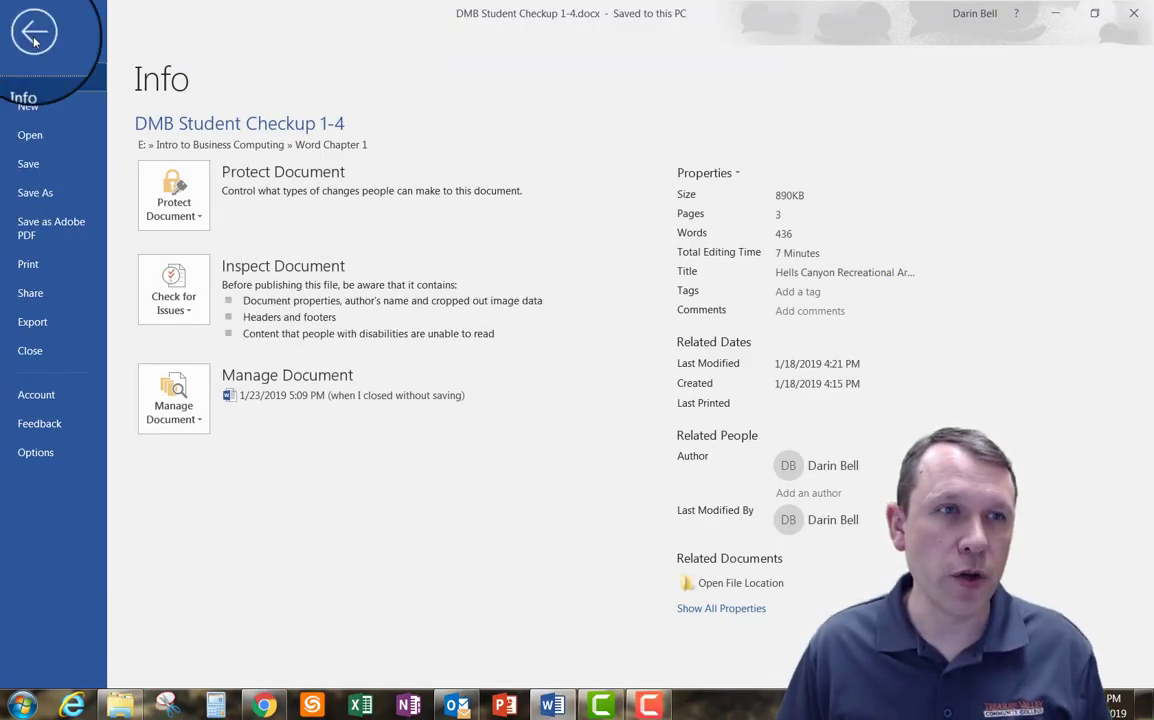
left_click(30, 193)
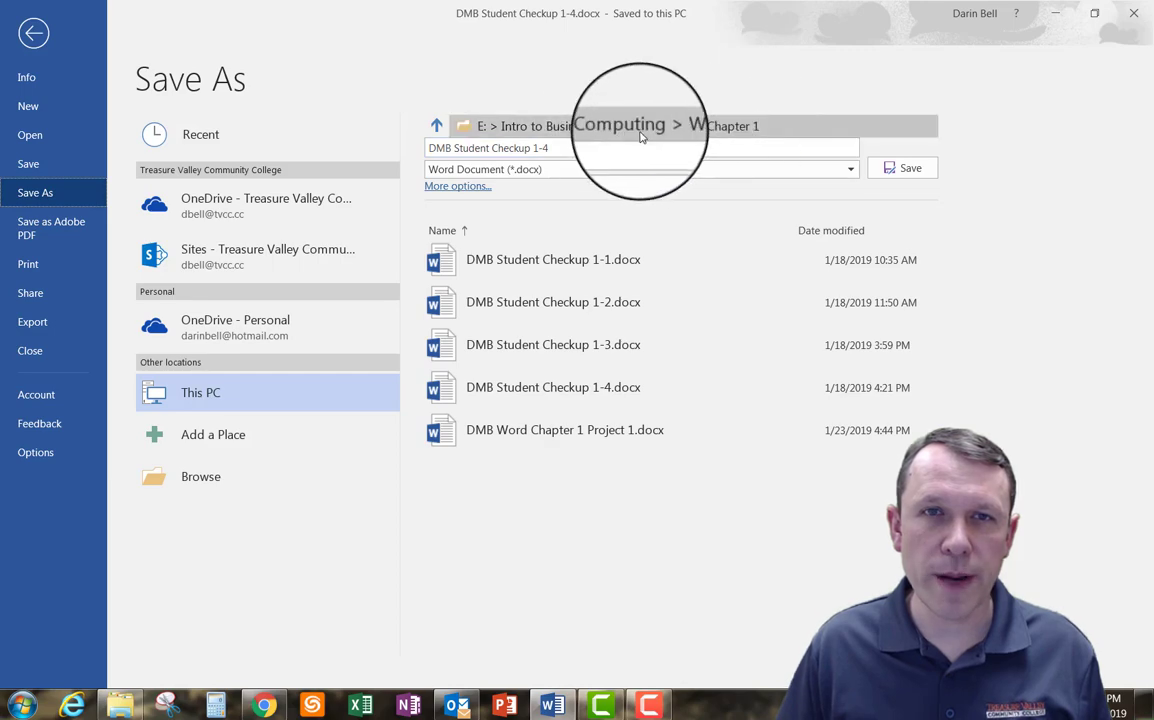
left_click(601, 126)
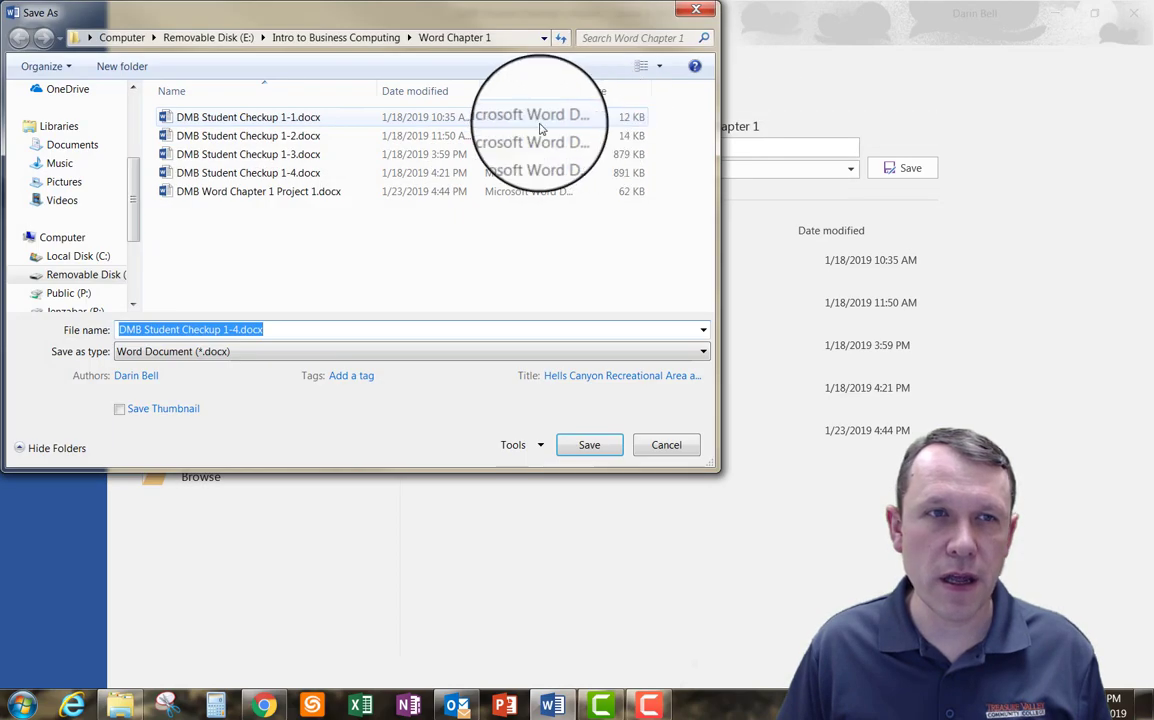
left_click(335, 38)
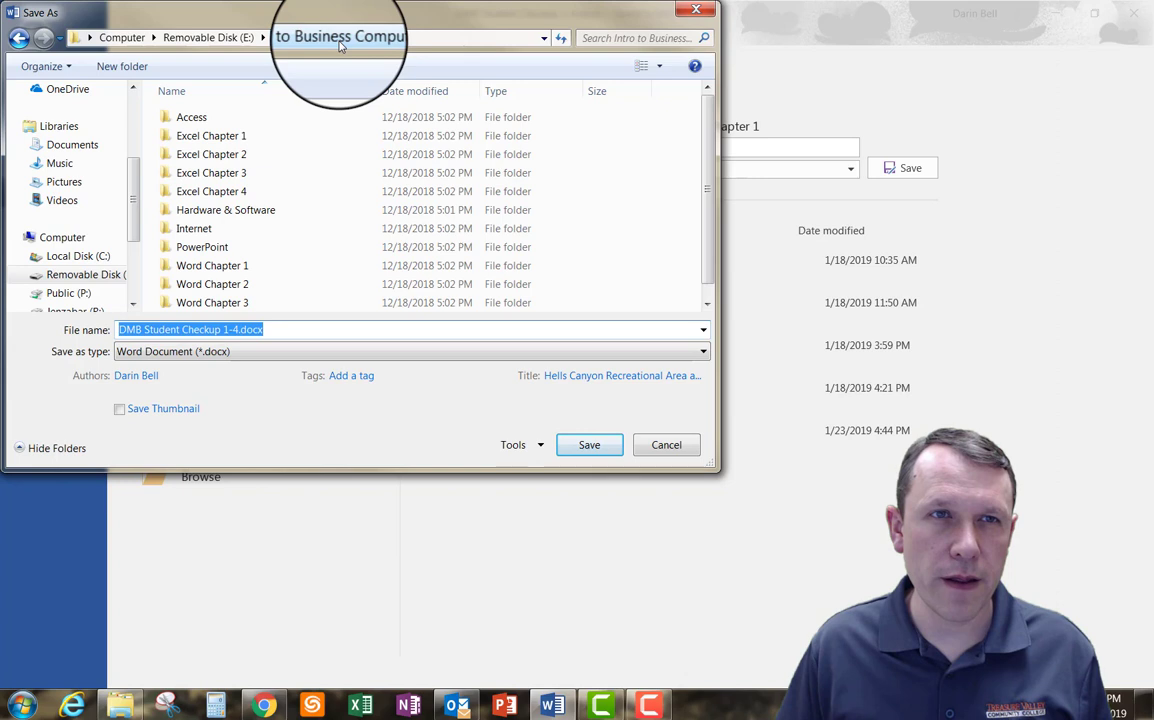
left_click(225, 285)
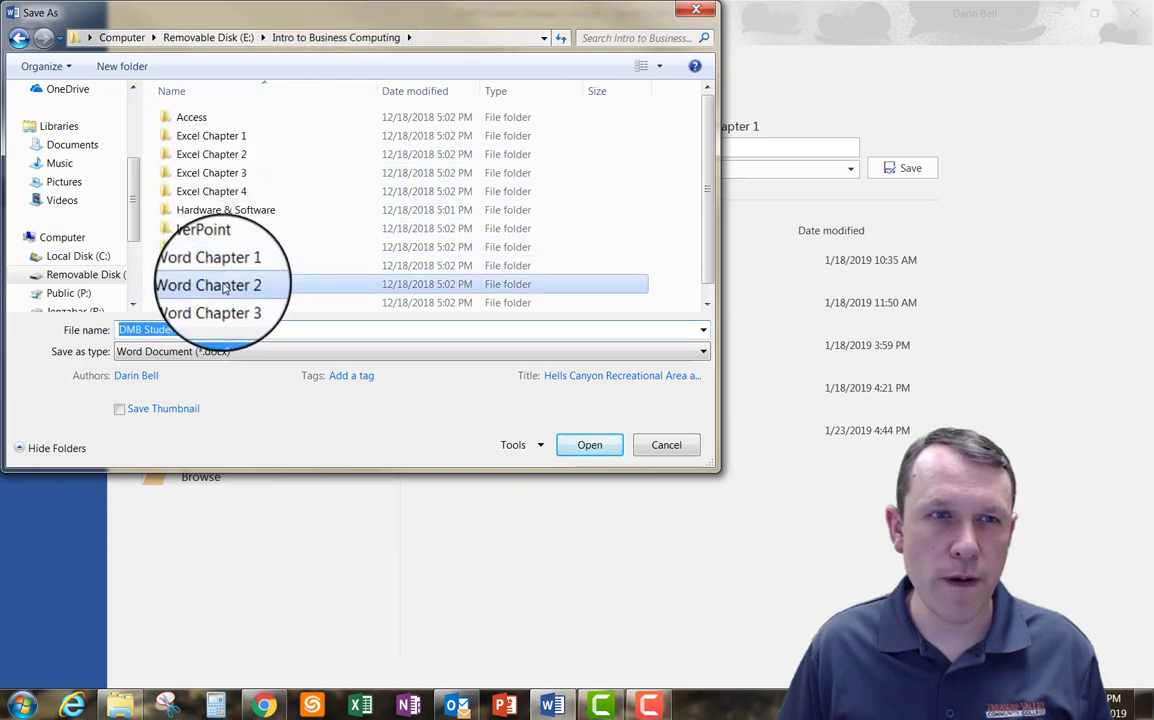
double_click(225, 287)
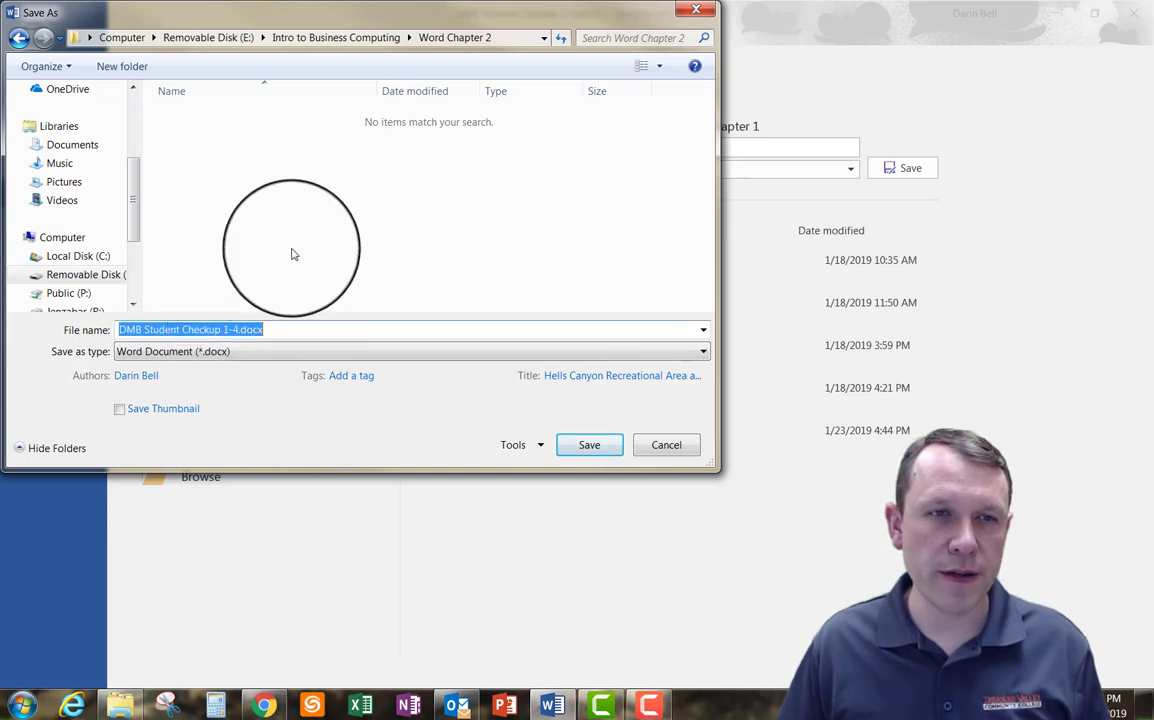
- Name the copy DMB Student Checkup 2-1.docx and save it
left_click(237, 330)
key("BackSpace")
key("BackSpace")
key("BackSpace")
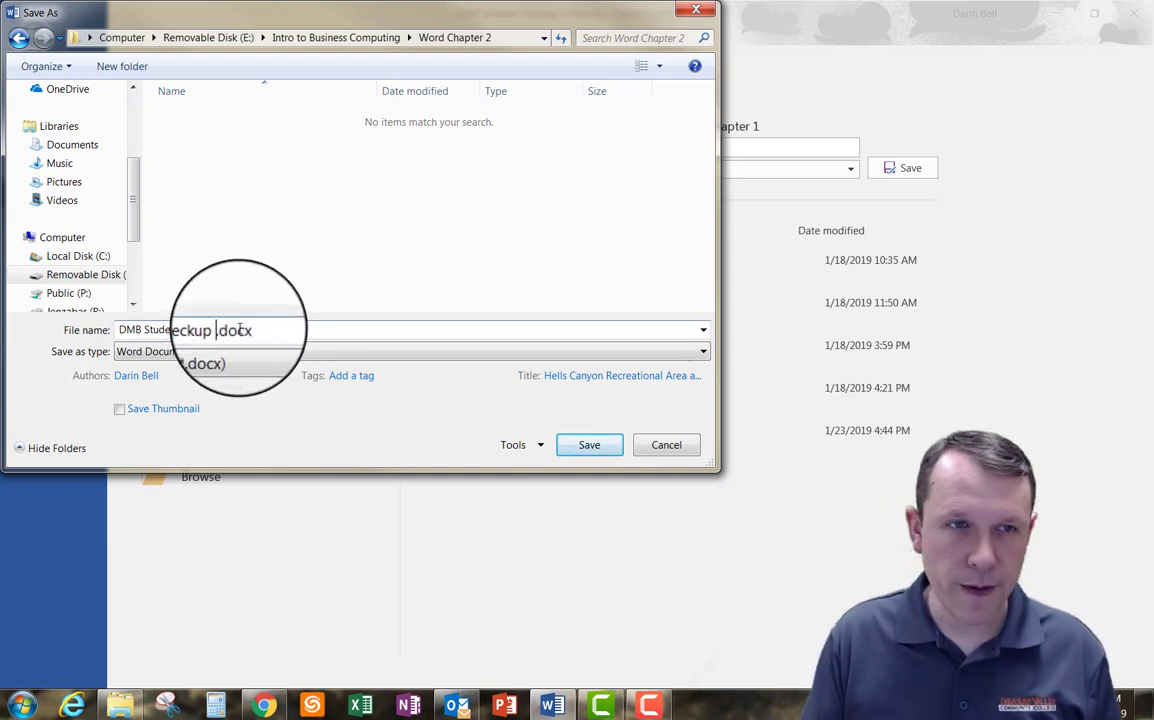
type("2-1")
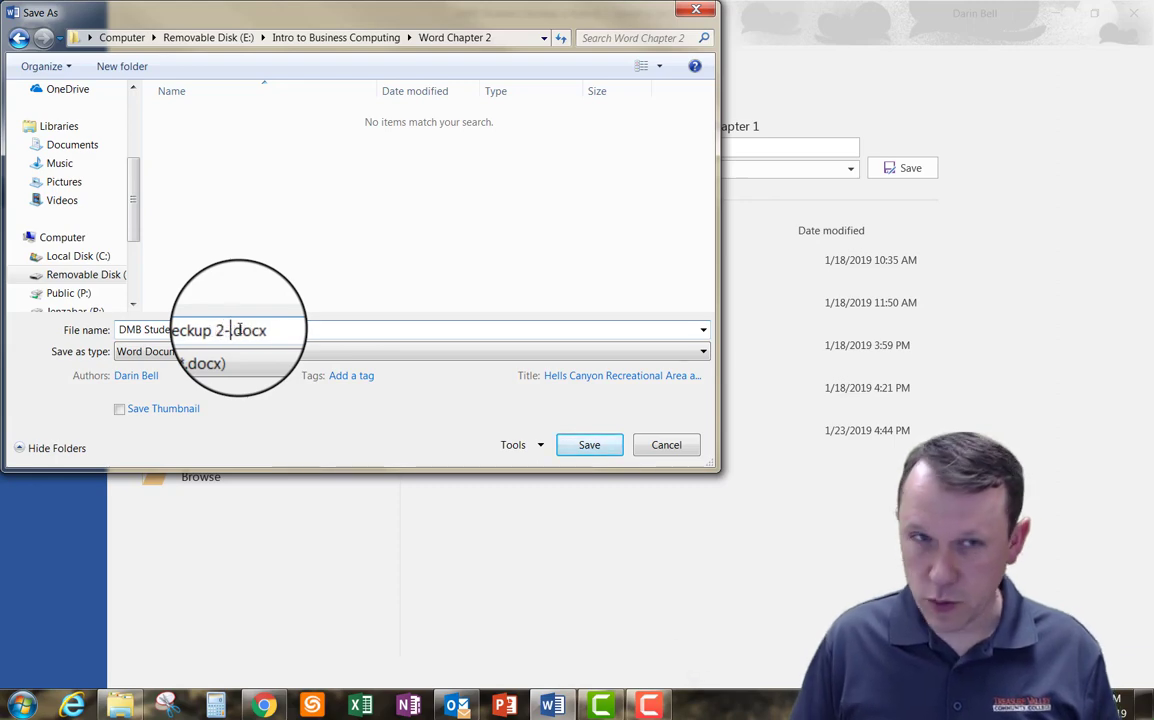
left_click(598, 445)
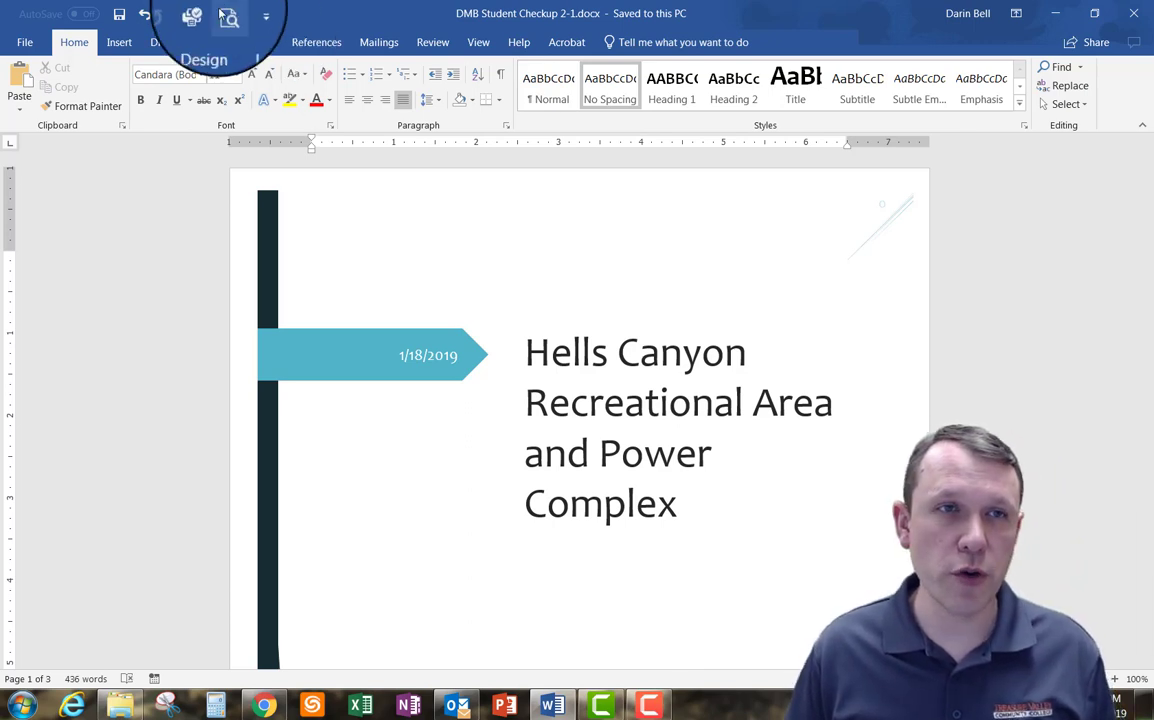
- Set the left page margin to 1.25 inches for the whole document
left_click(258, 43)
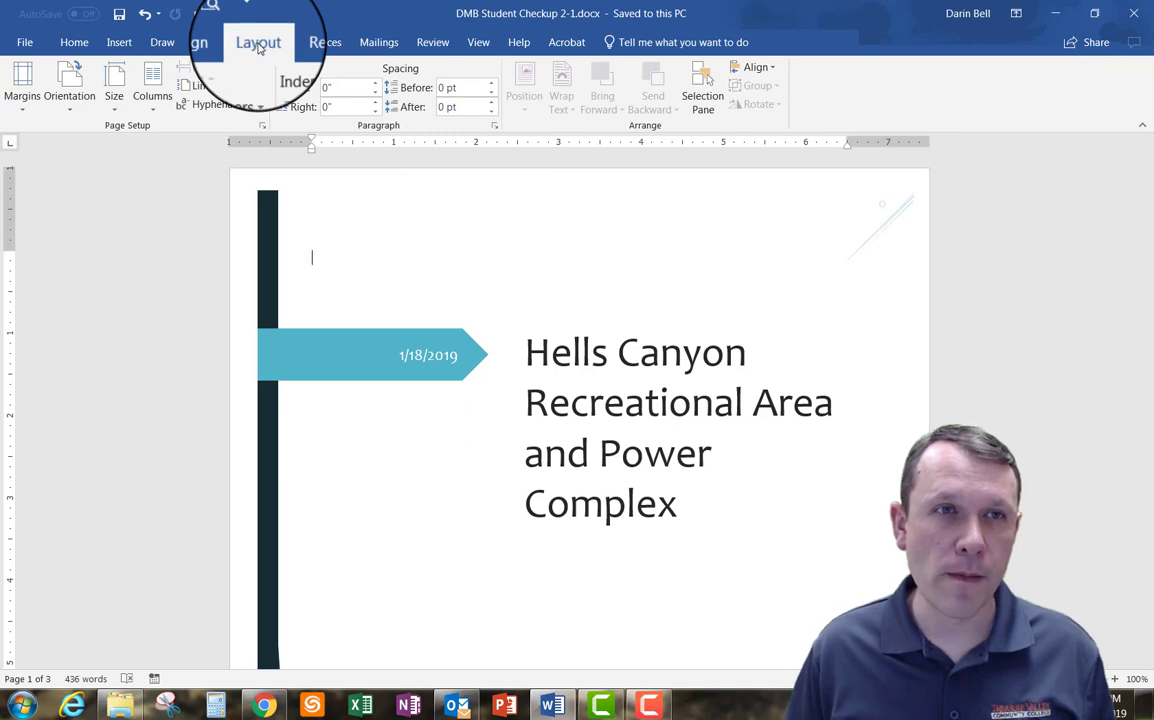
left_click(263, 127)
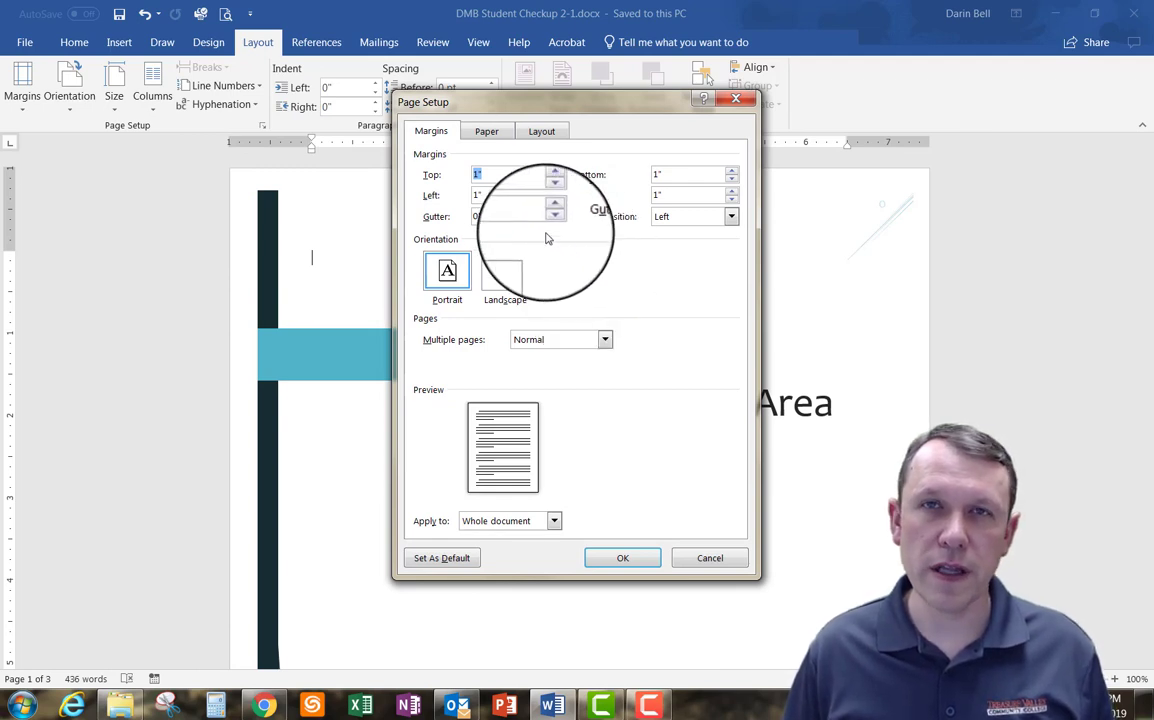
left_click(478, 195)
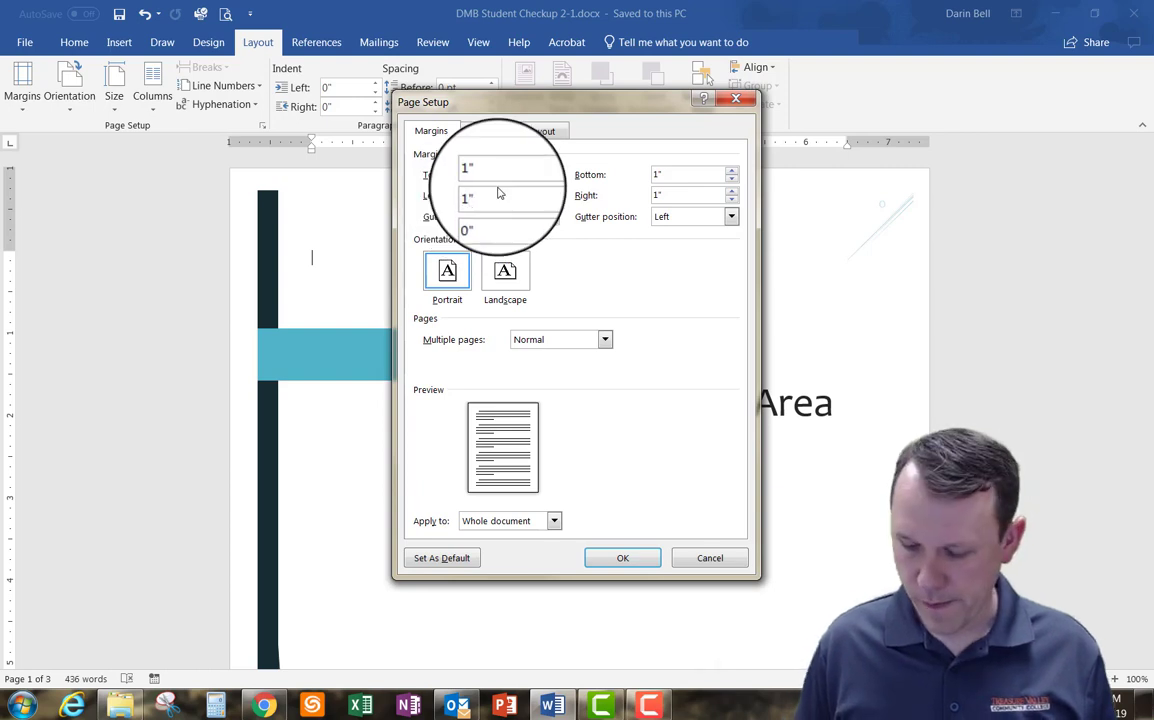
left_click(638, 562)
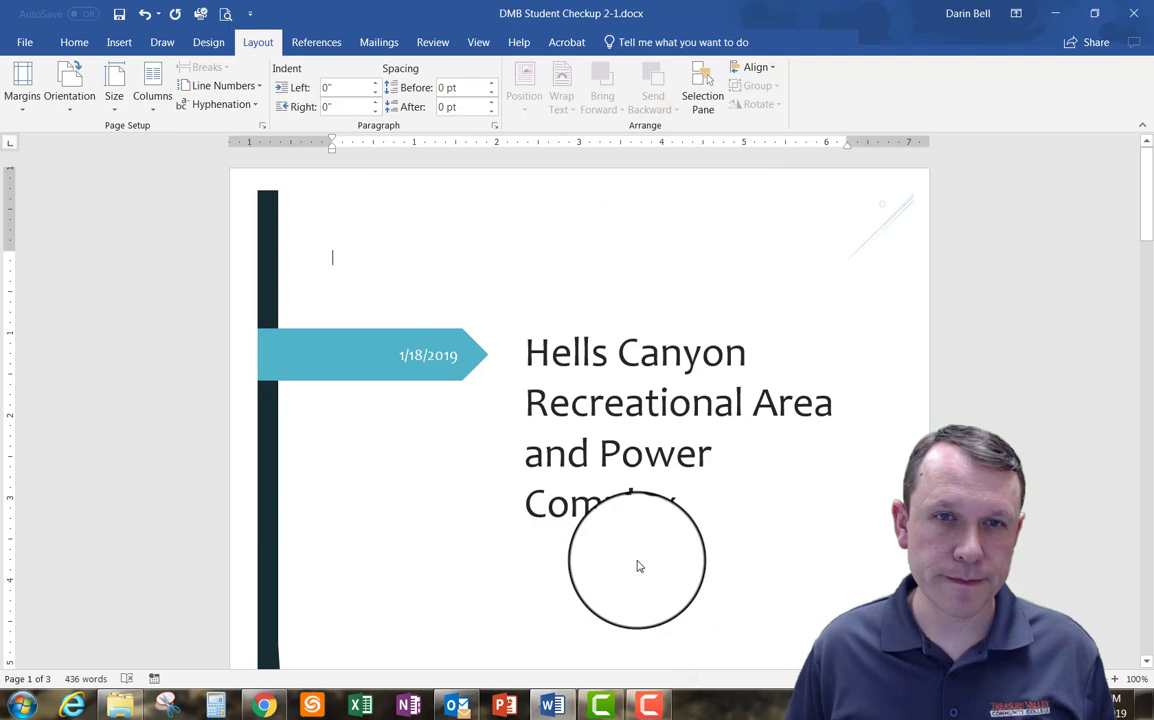
- Insert a Next Page section break after the last paragraph, ending in "its ruggedness.", so the dam graphic starts a new page
scroll(352, 338, "down", 15)
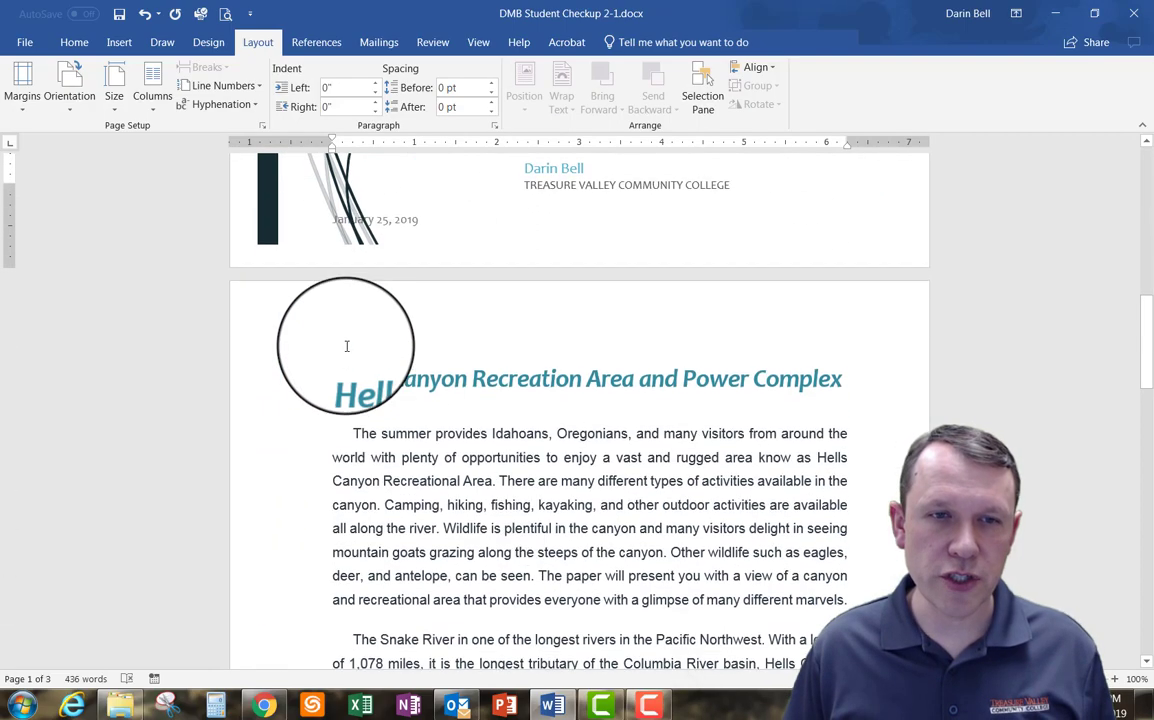
scroll(347, 346, "down", 10)
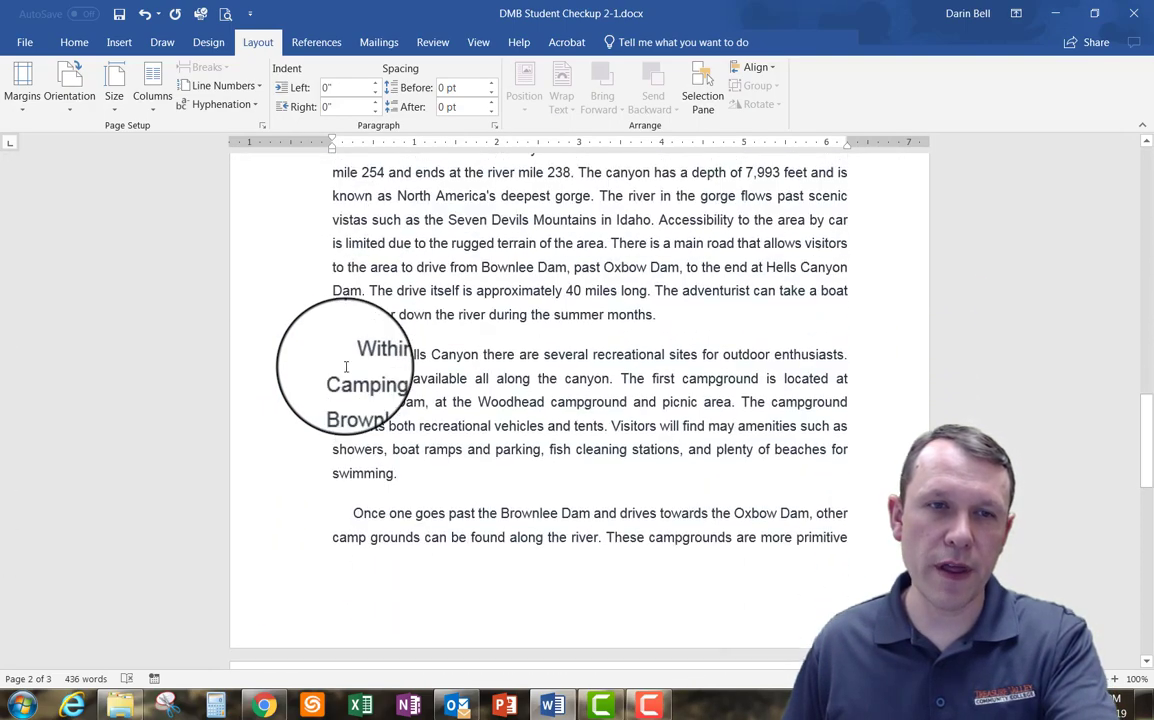
scroll(346, 367, "up", 10)
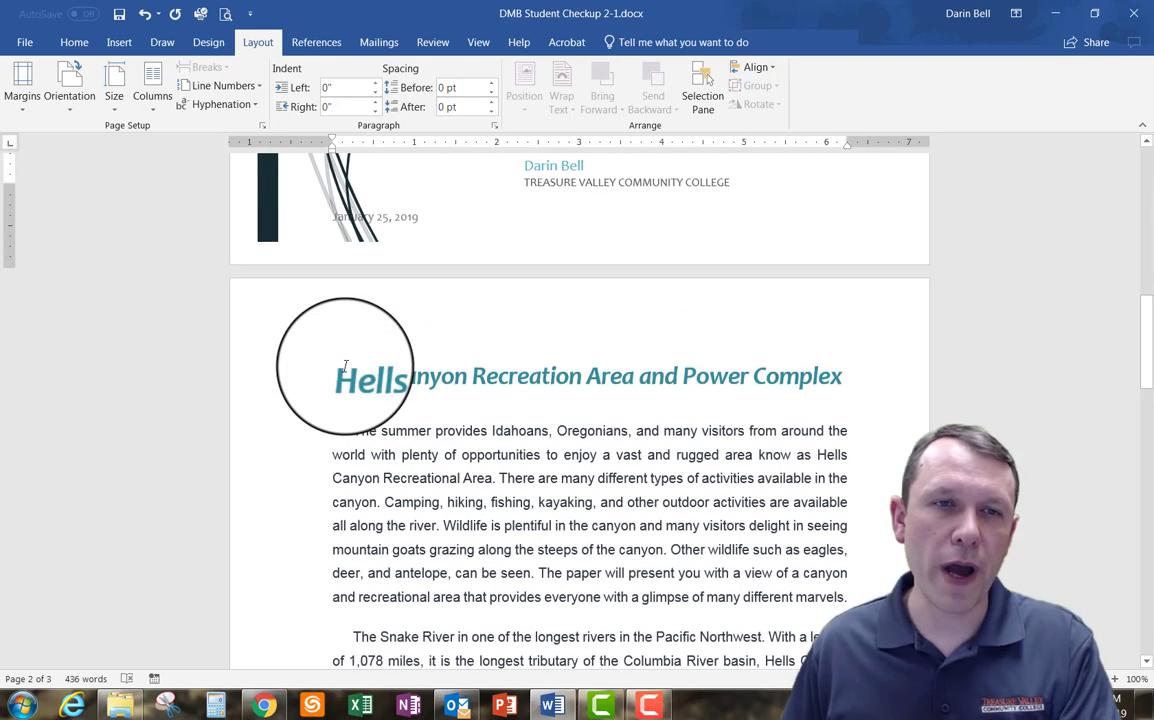
scroll(345, 367, "down", 5)
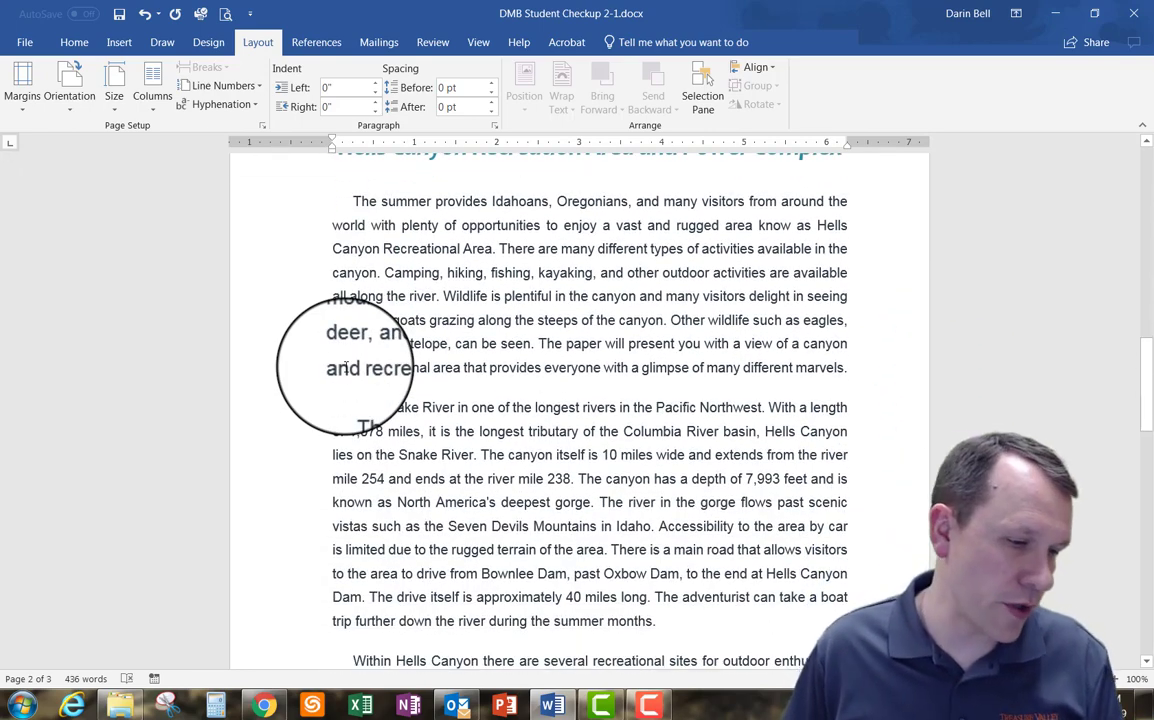
scroll(346, 367, "down", 13)
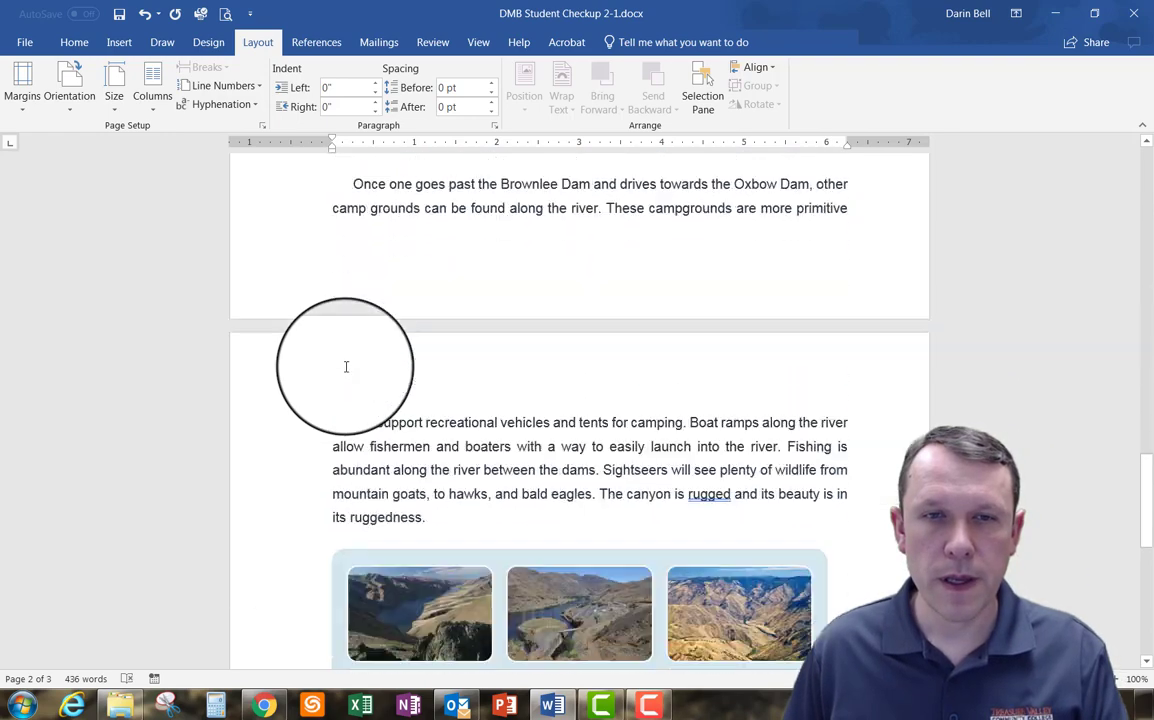
scroll(346, 367, "down", 6)
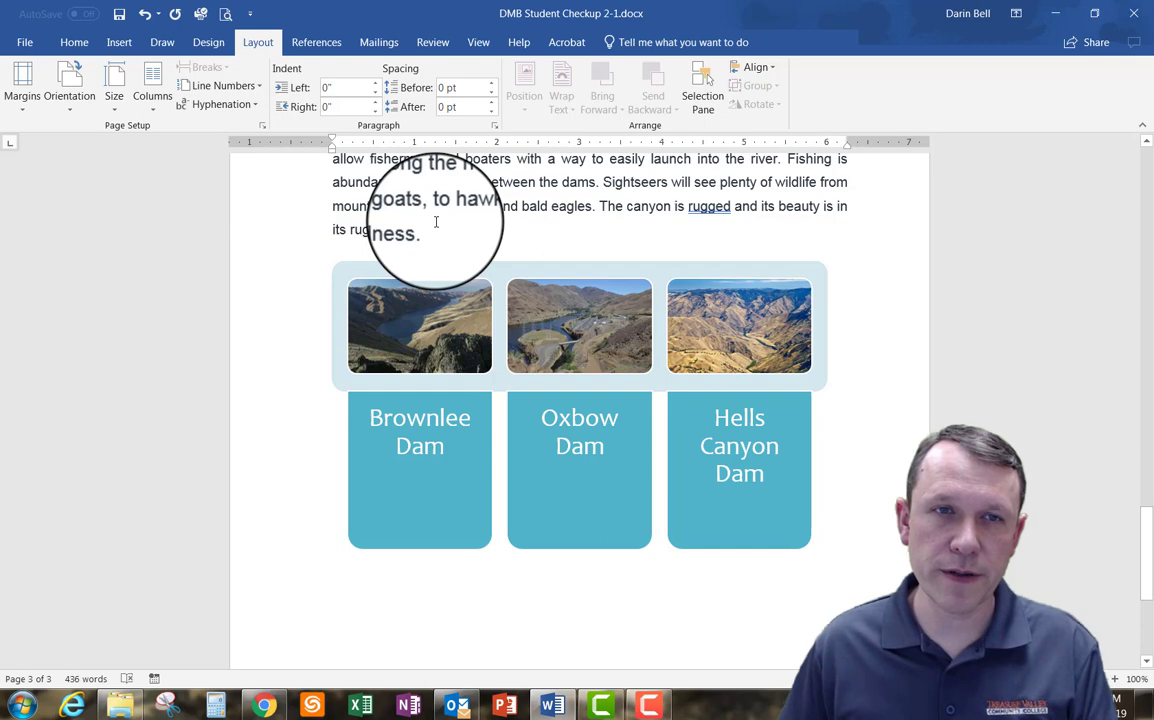
left_click(431, 242)
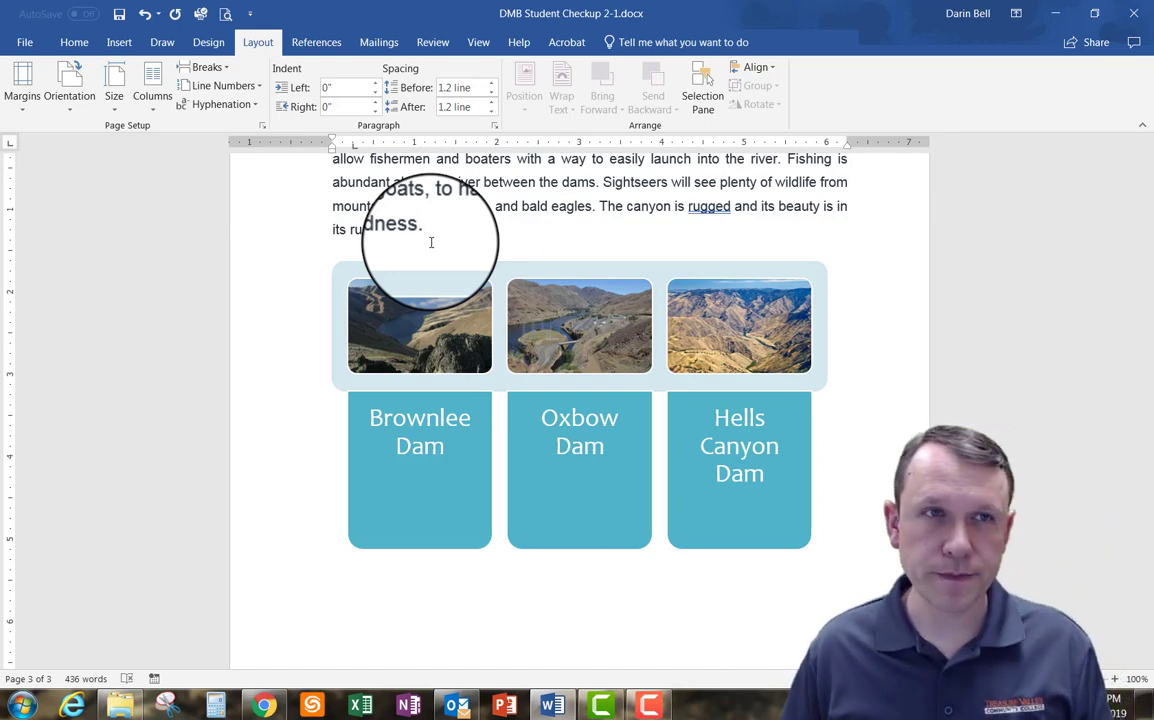
left_click(230, 73)
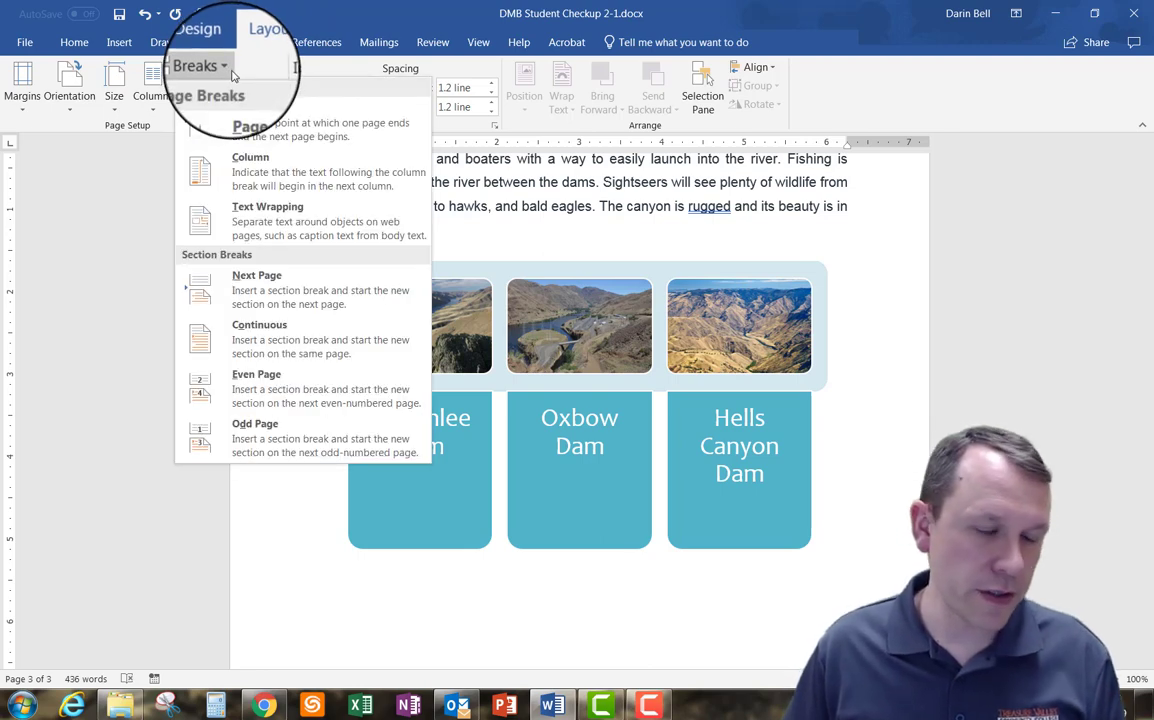
left_click(293, 301)
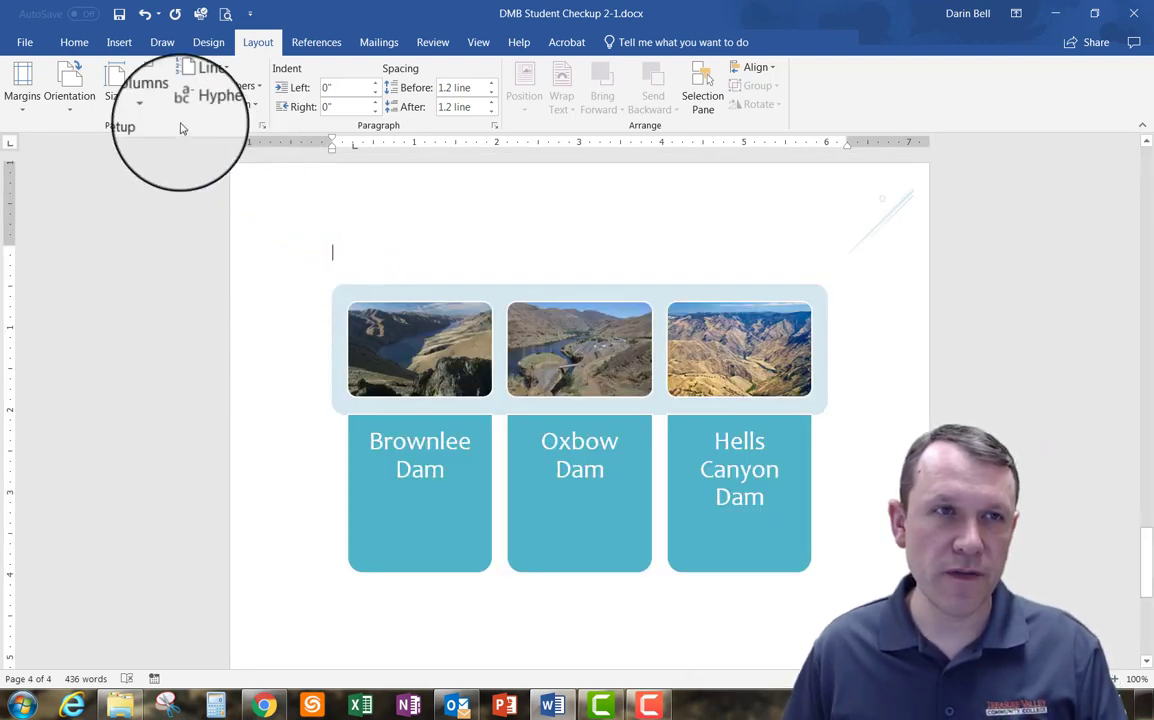
- Change the page orientation of the section containing the dam graphic to Landscape
left_click(83, 100)
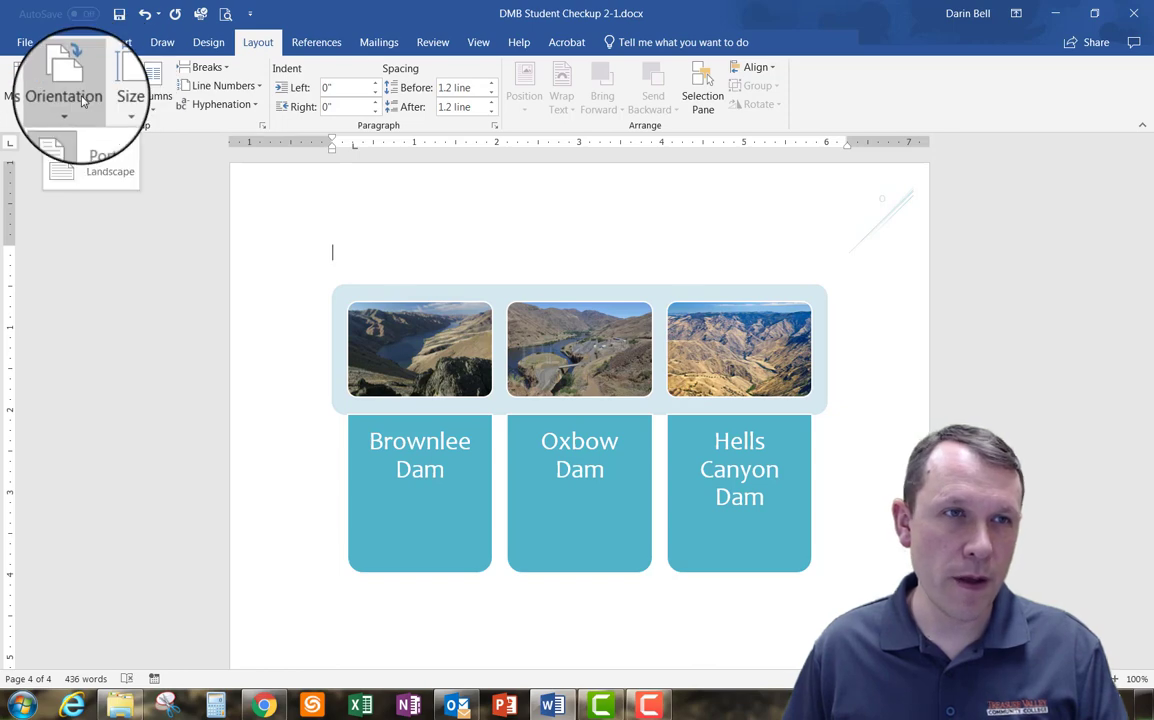
left_click(98, 192)
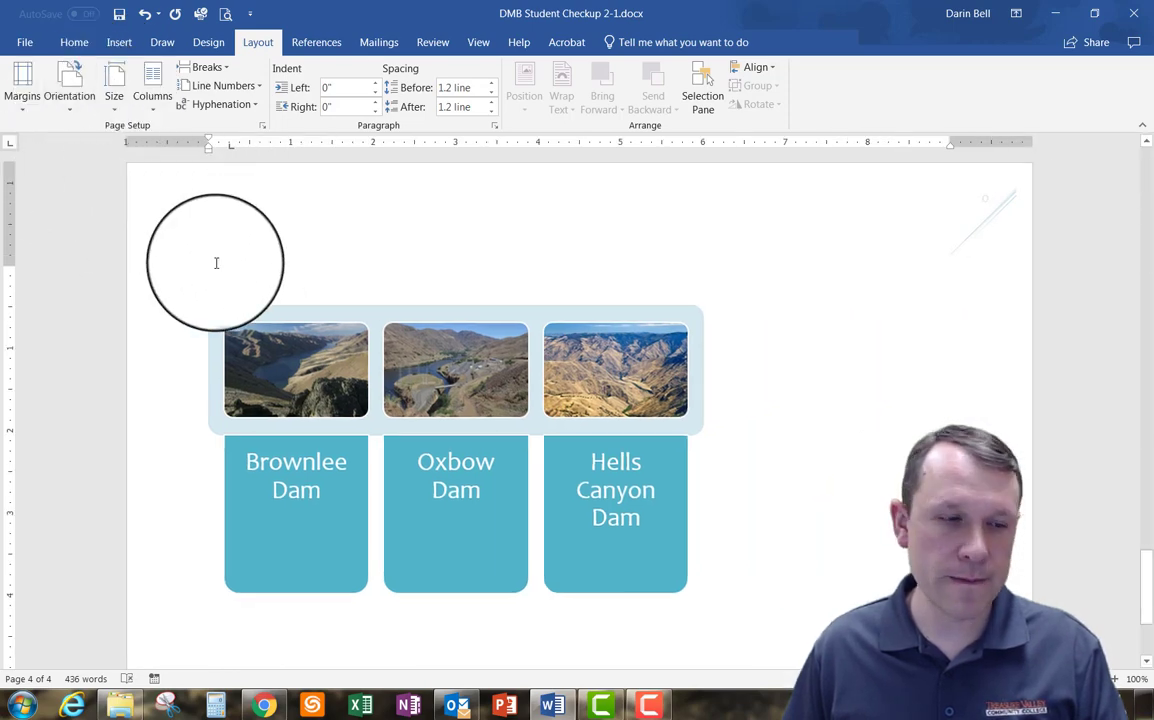
key("ctrl+z")
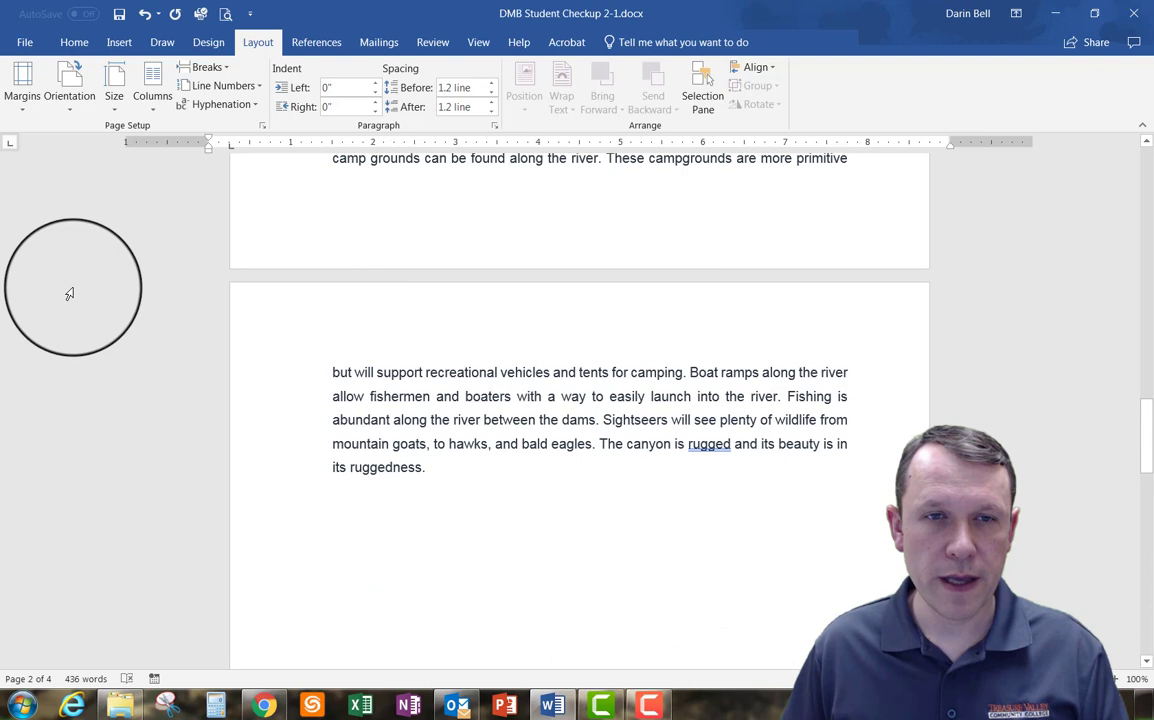
scroll(70, 293, "down", 10)
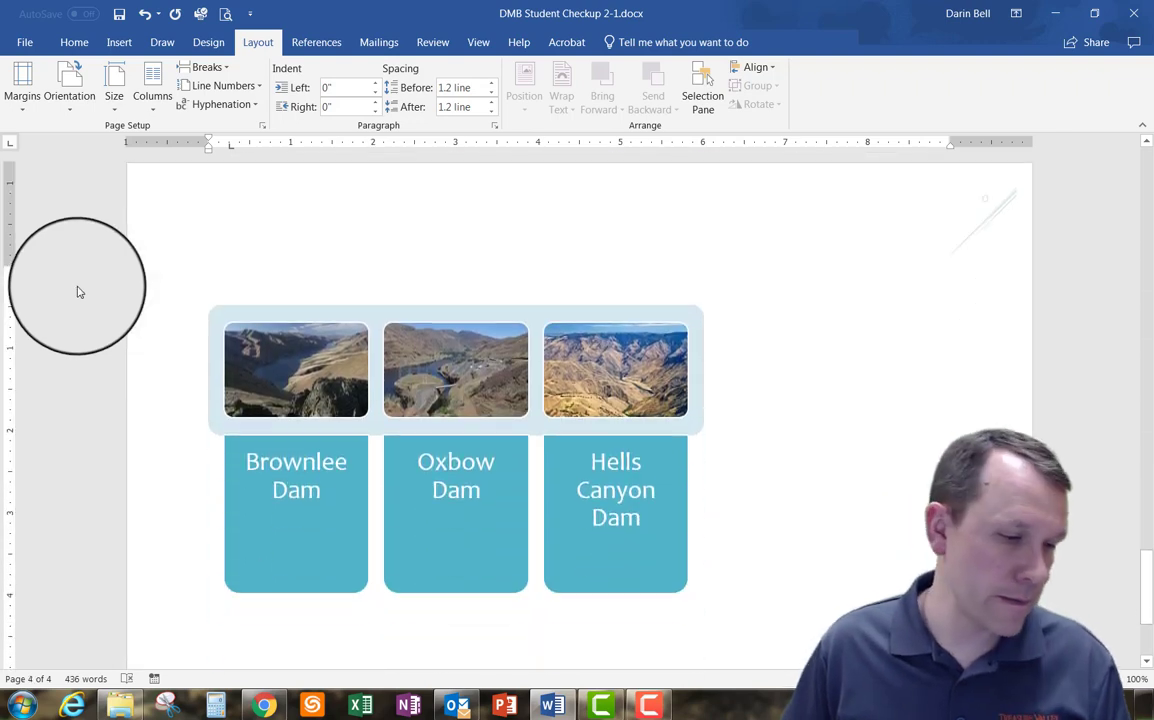
- Insert a Next Page section break after the dam graphic to start a new section on the following page
scroll(80, 292, "down", 2)
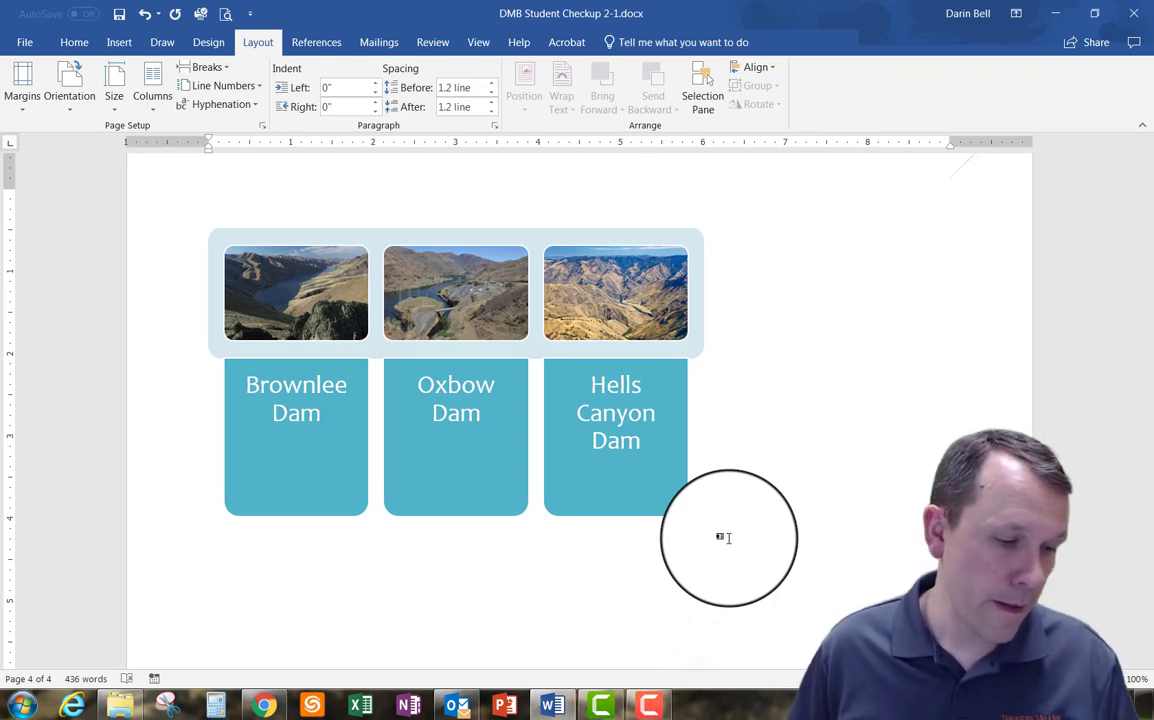
left_click(215, 67)
left_click(272, 289)
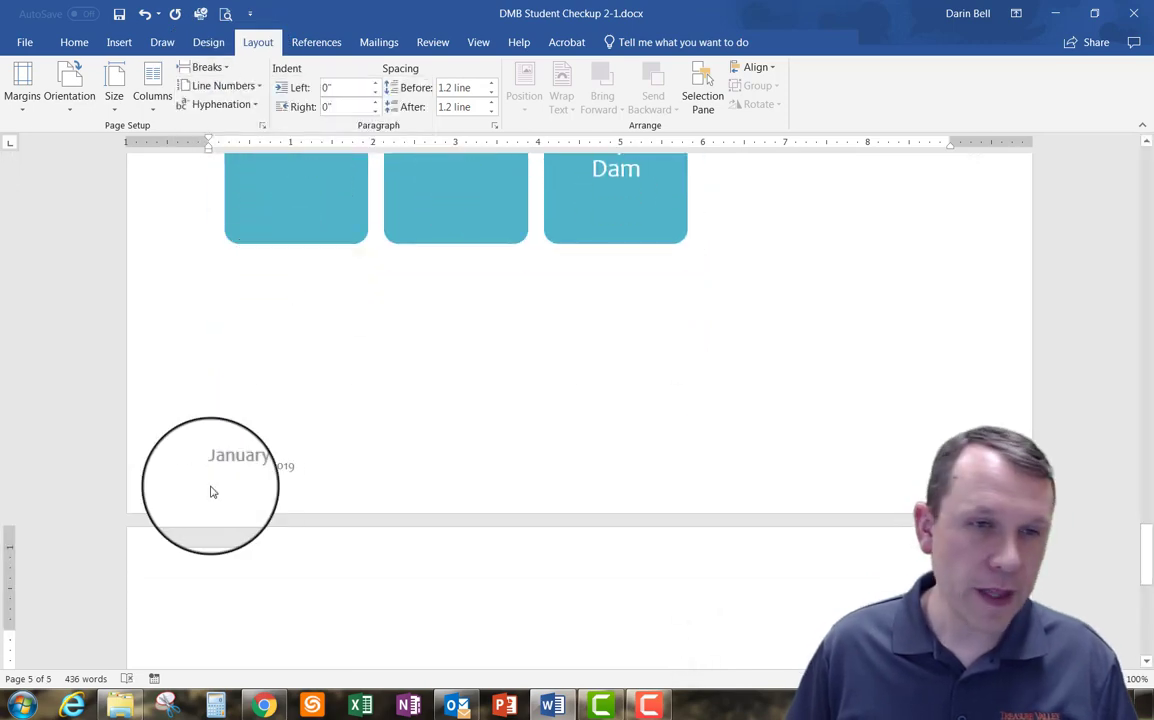
- Change the page orientation of the new last section, after the dam graphic, back to Portrait
scroll(237, 489, "down", 3)
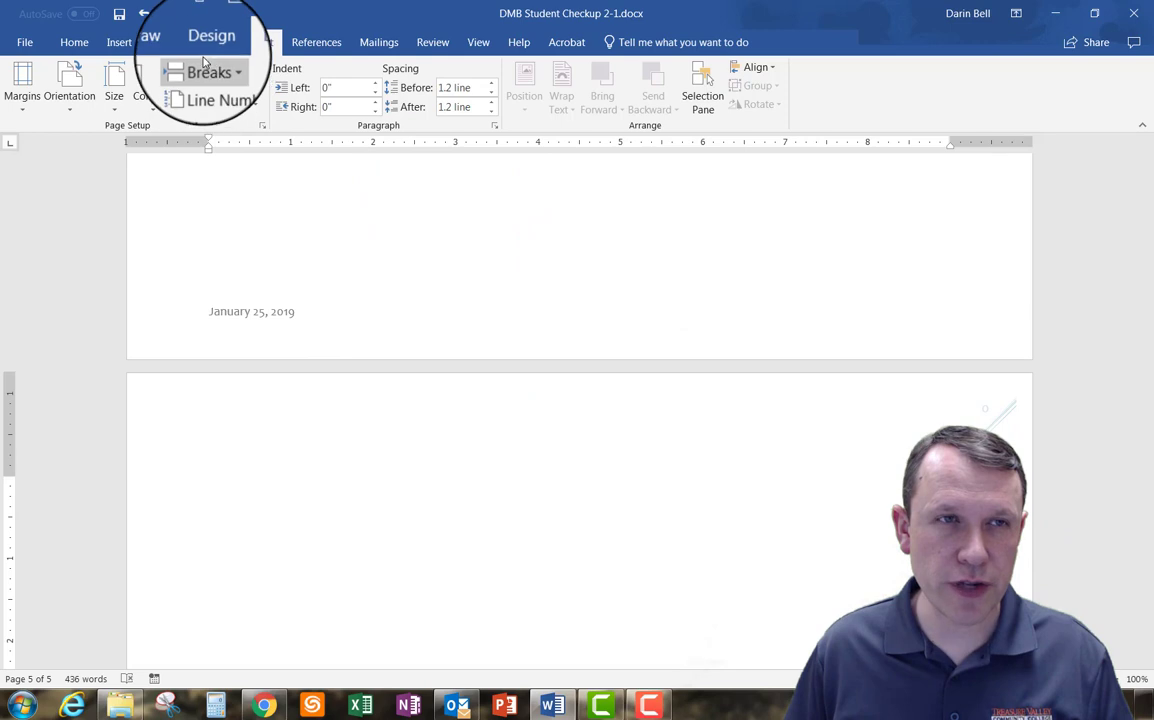
left_click(78, 100)
left_click(93, 137)
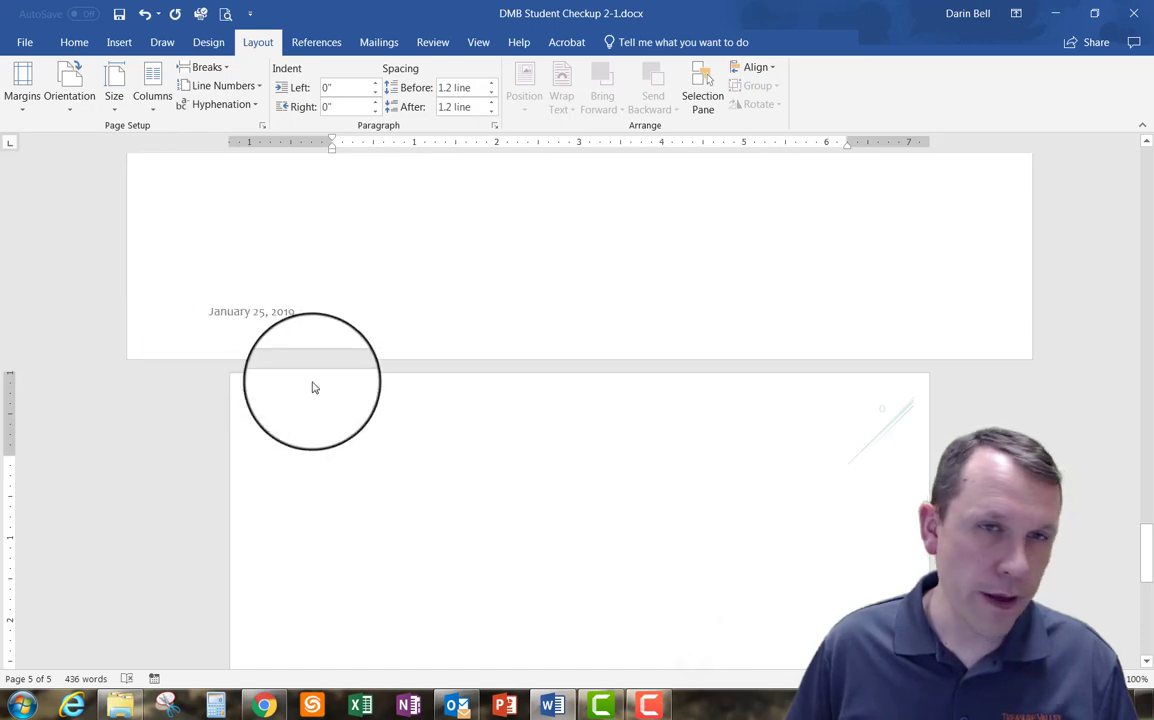
scroll(474, 404, "up", 10)
scroll(476, 410, "up", 15)
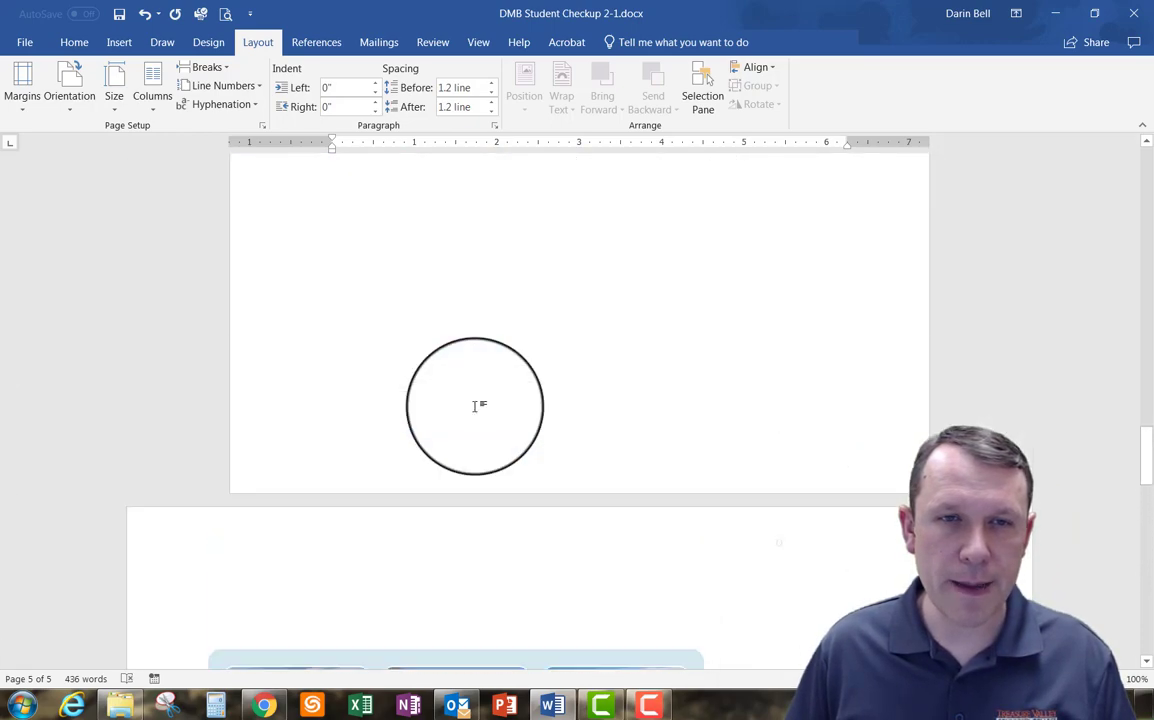
scroll(476, 404, "down", 20)
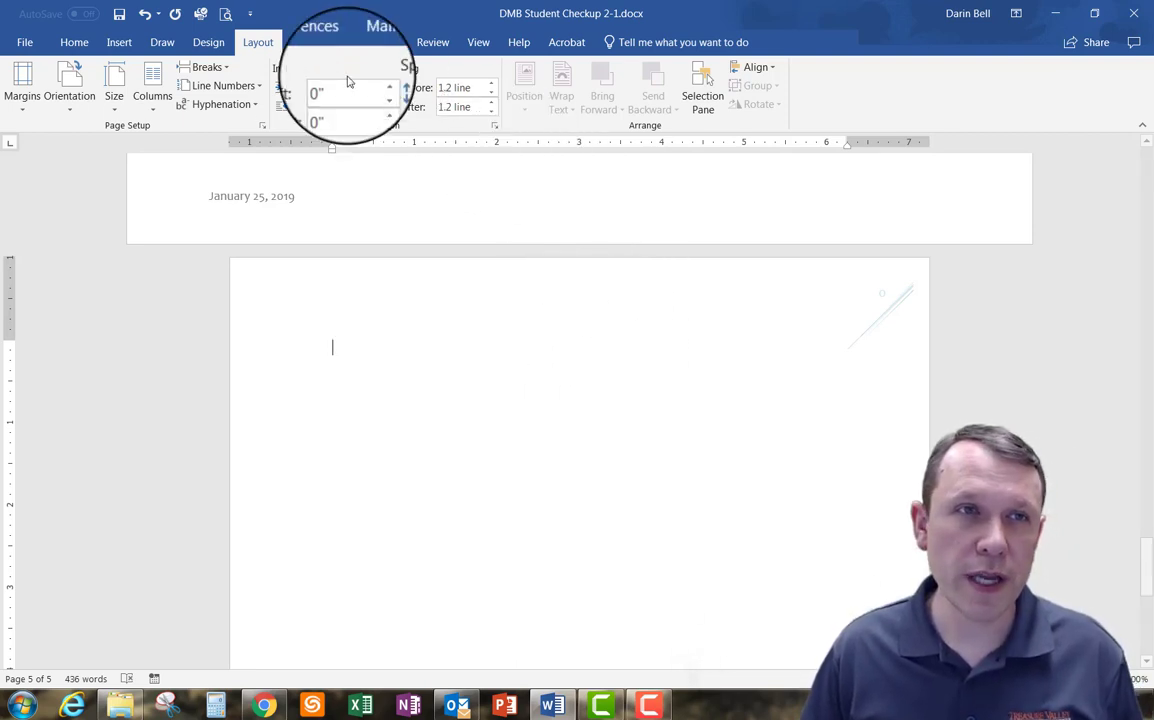
- Insert a black, text color 1, shadowed WordArt reading "Idaho Hells Canyon Campsites" and position it at the top of the last page
left_click(121, 46)
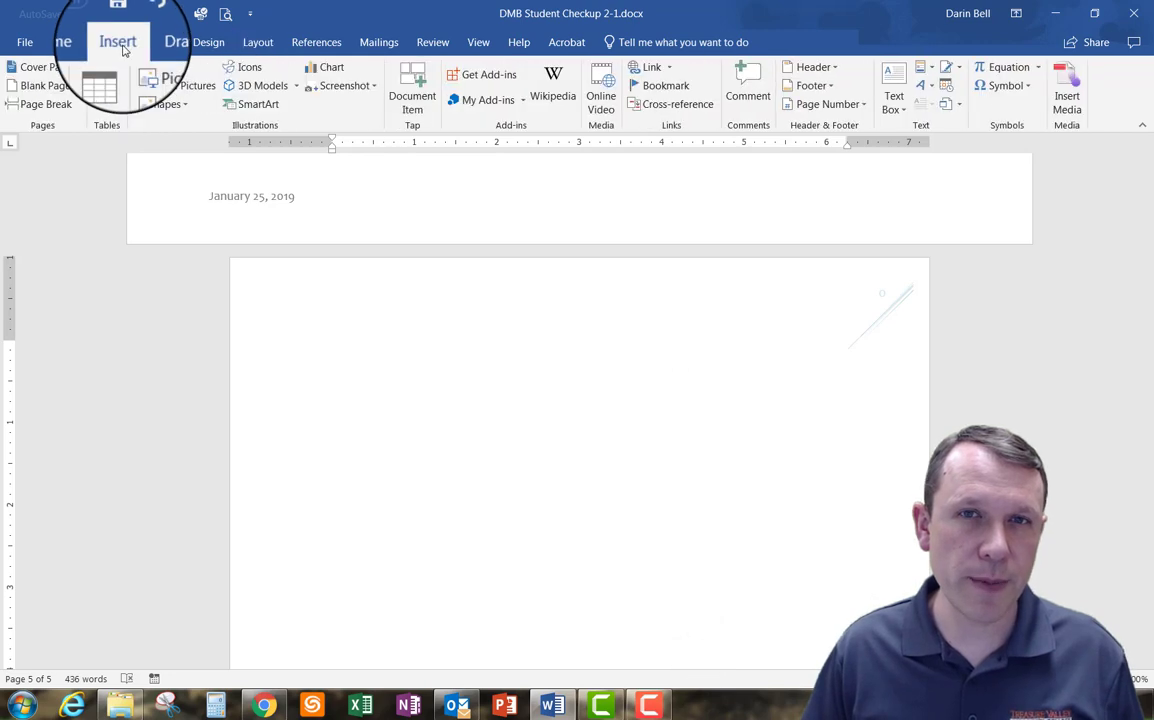
left_click(930, 90)
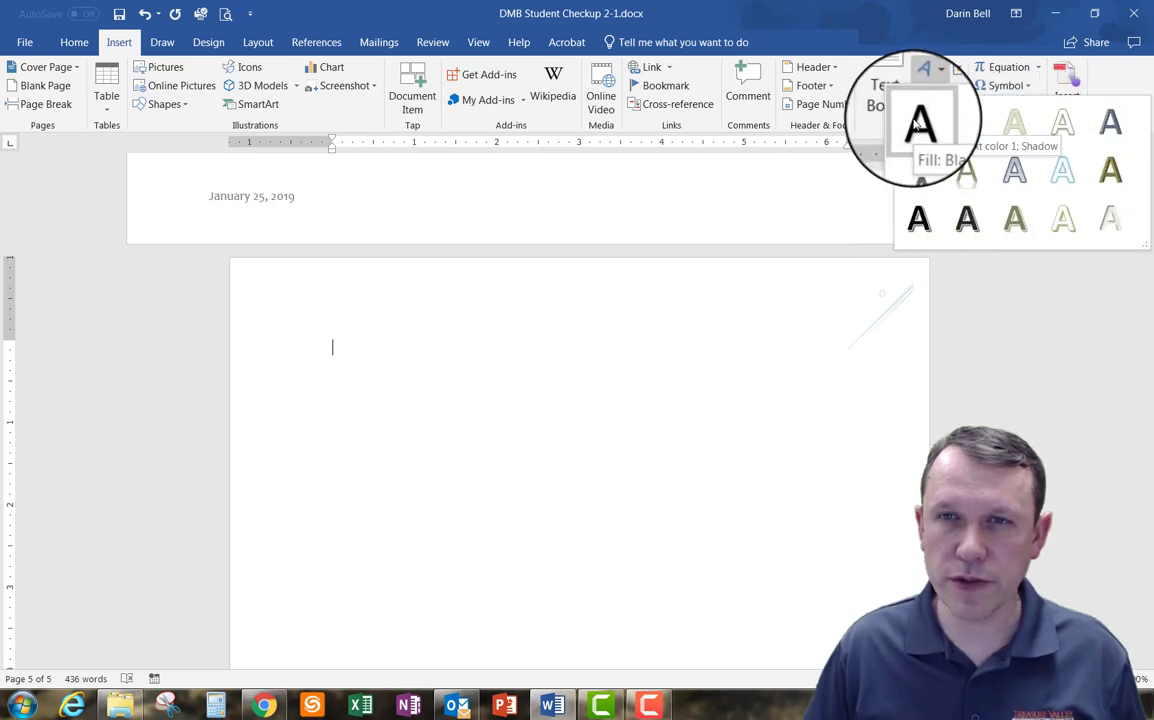
left_click(918, 122)
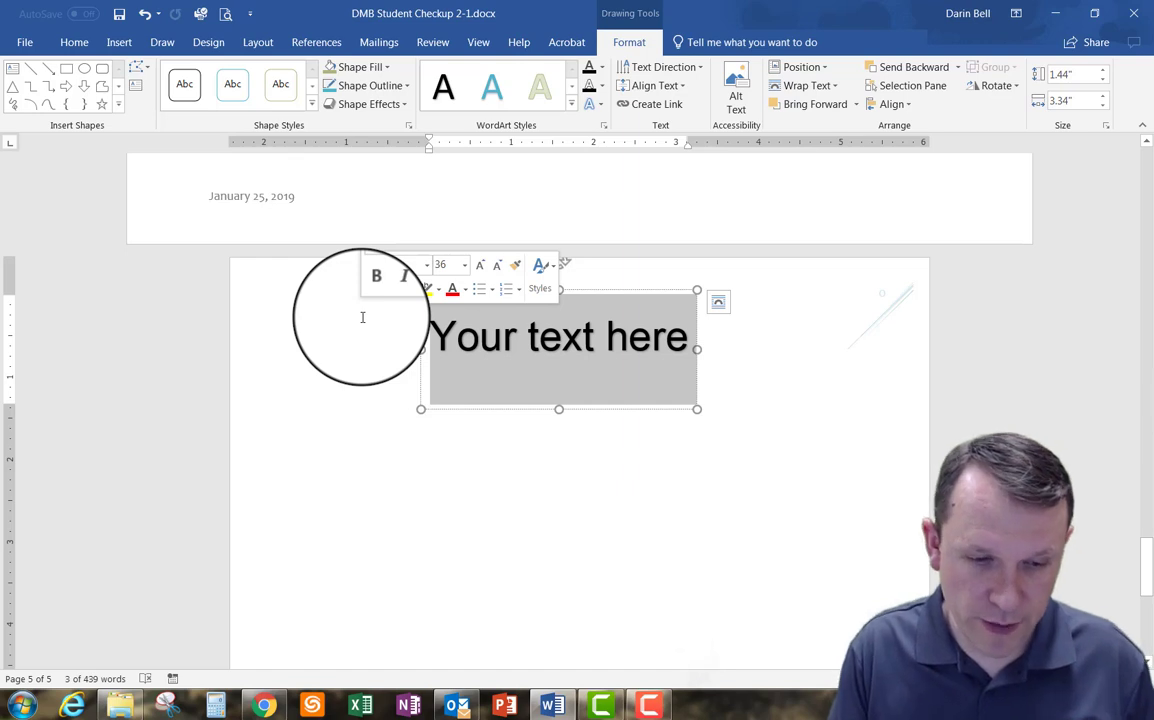
type("Idaho Hells Canyon Campsites")
left_click_drag(742, 417, 498, 336)
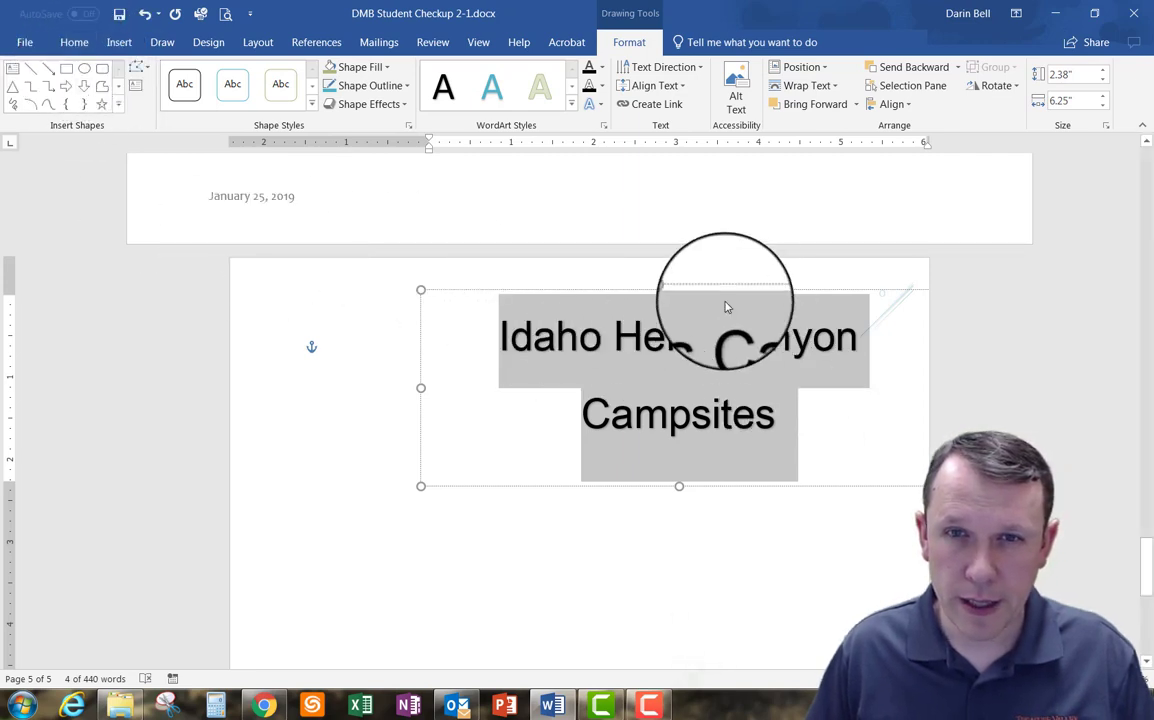
left_click_drag(730, 288, 628, 279)
- Set the font size of the "Idaho Hells Canyon Campsites" WordArt text to 28
left_click(74, 42)
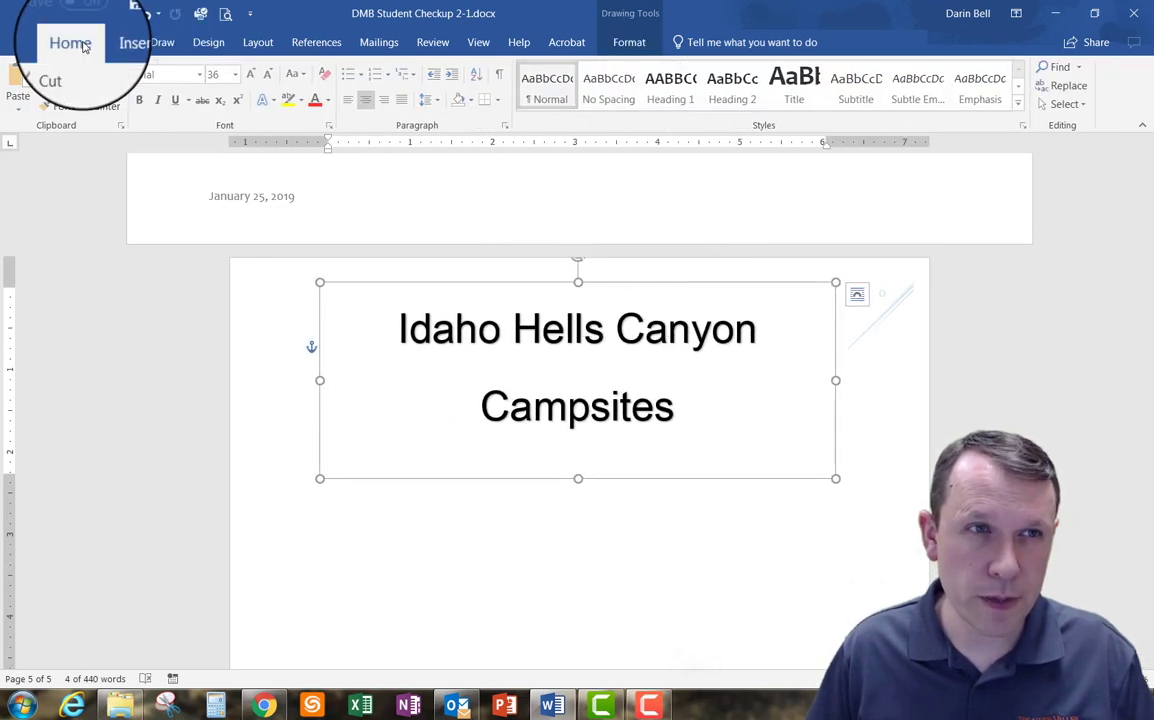
left_click(714, 427)
left_click(700, 420)
type("s")
left_click_drag(700, 420, 412, 330)
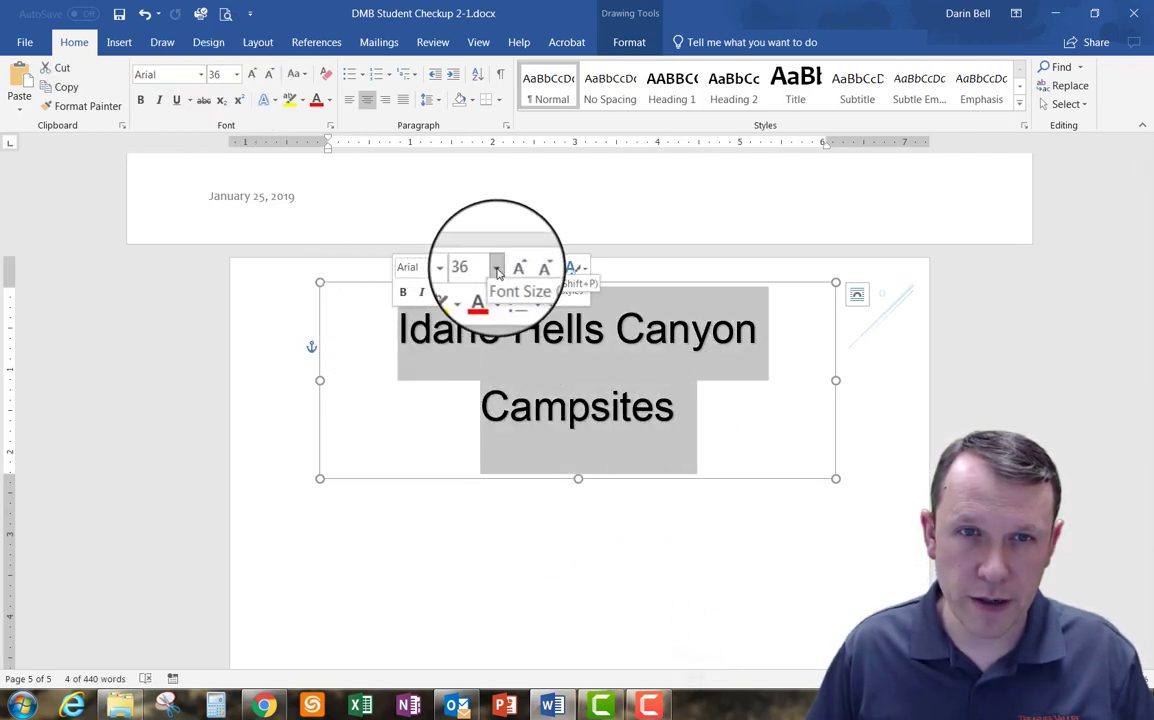
left_click(498, 272)
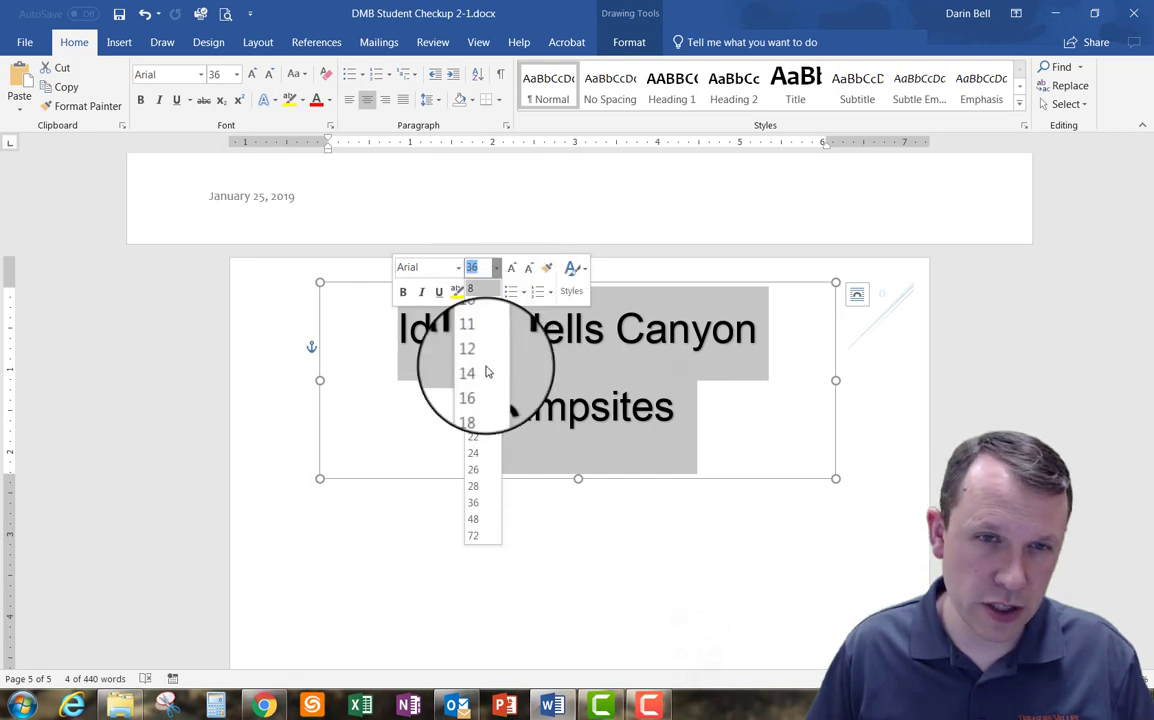
left_click(474, 490)
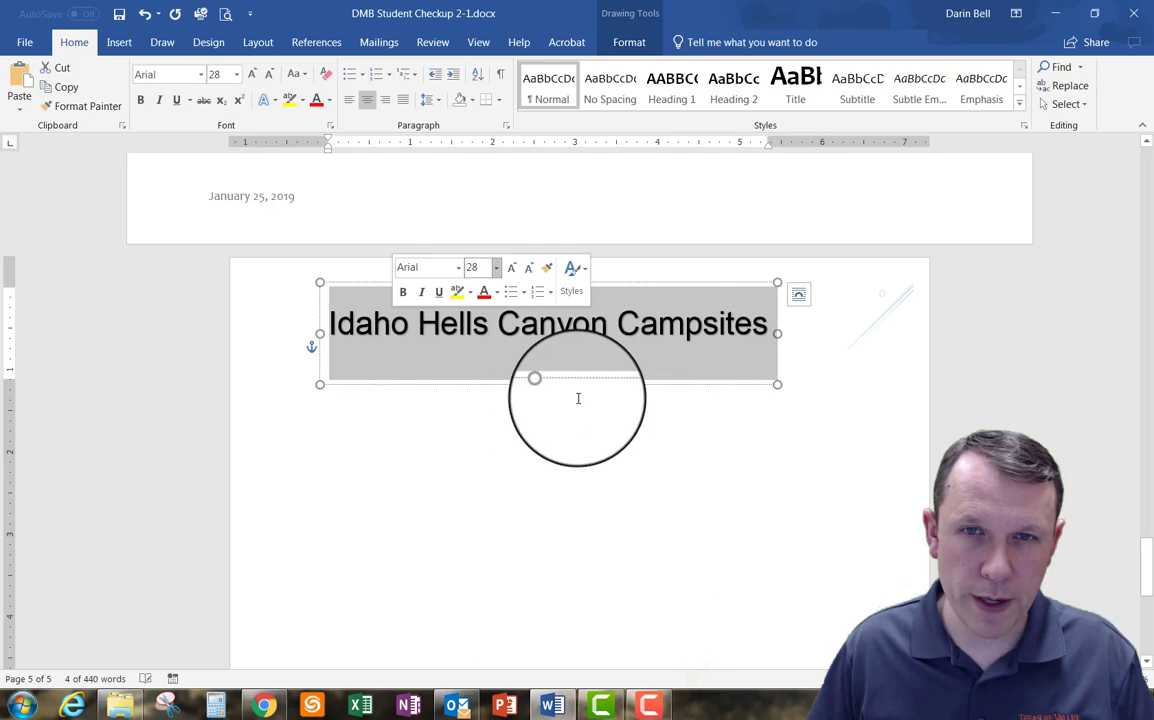
- Reposition the WordArt title to center it at the top of the page, then deselect it
left_click(628, 383)
left_click(588, 326)
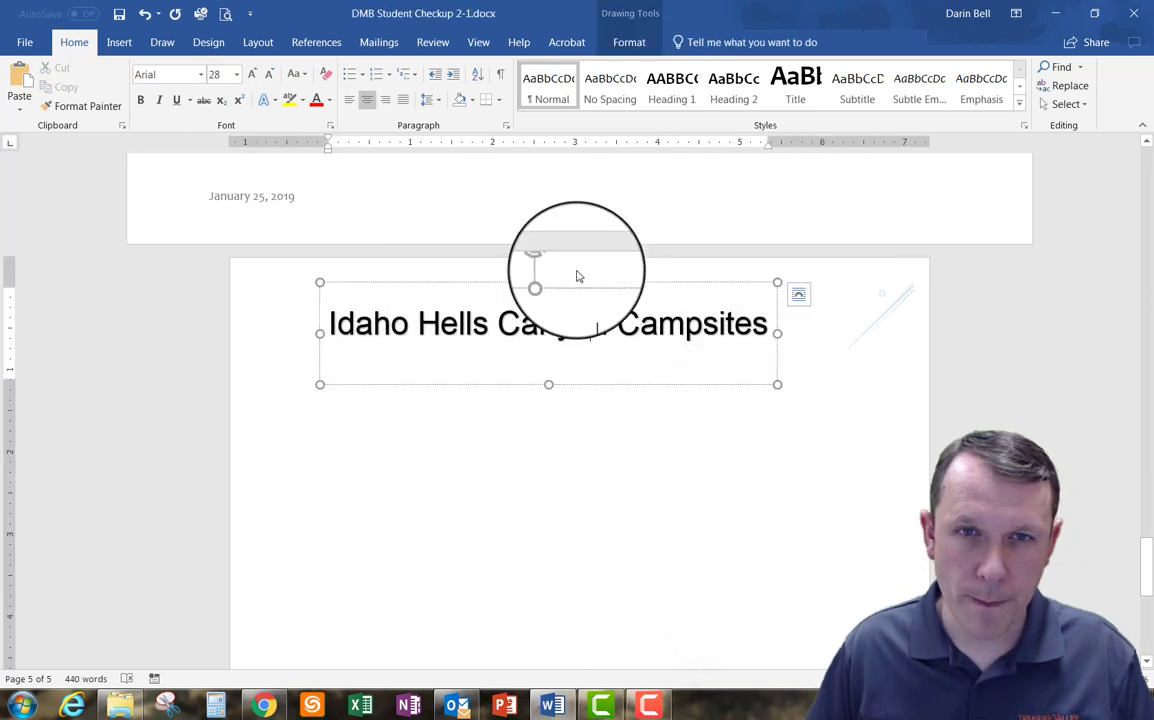
left_click_drag(580, 282, 640, 273)
left_click(862, 400)
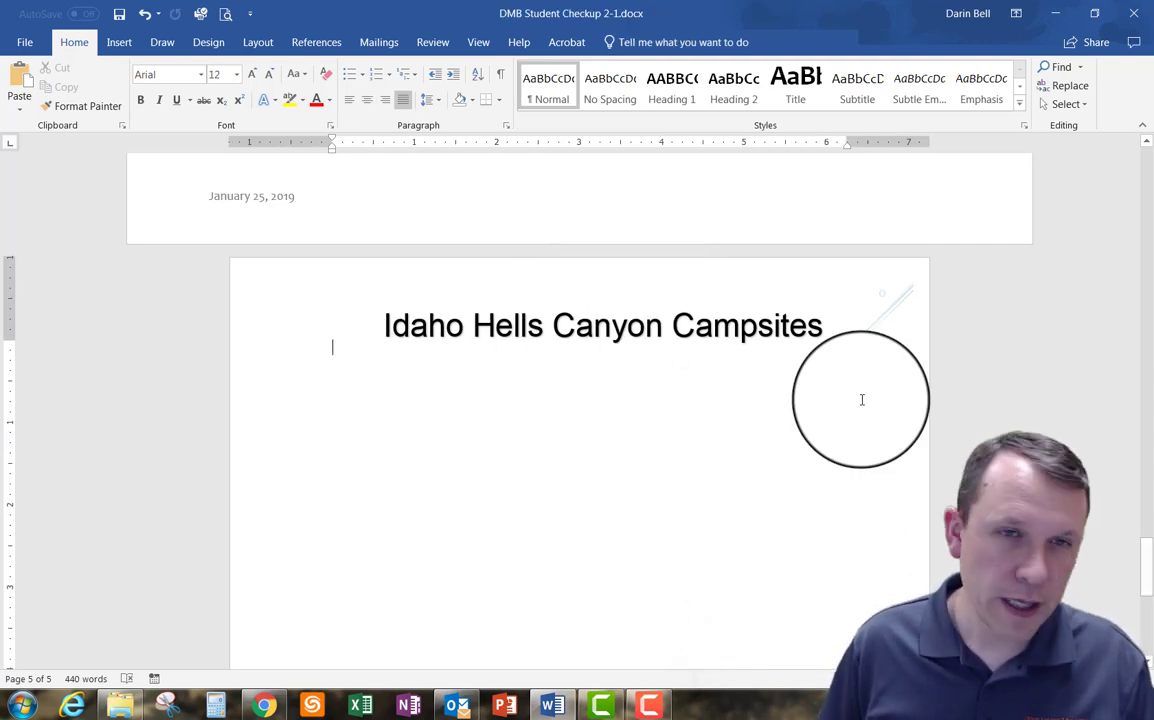
- Add blank paragraphs to place the insertion point well below the WordArt title
key("Return")
key("Return")
key("Return")
key("Return")
key("Return")
key("Return")
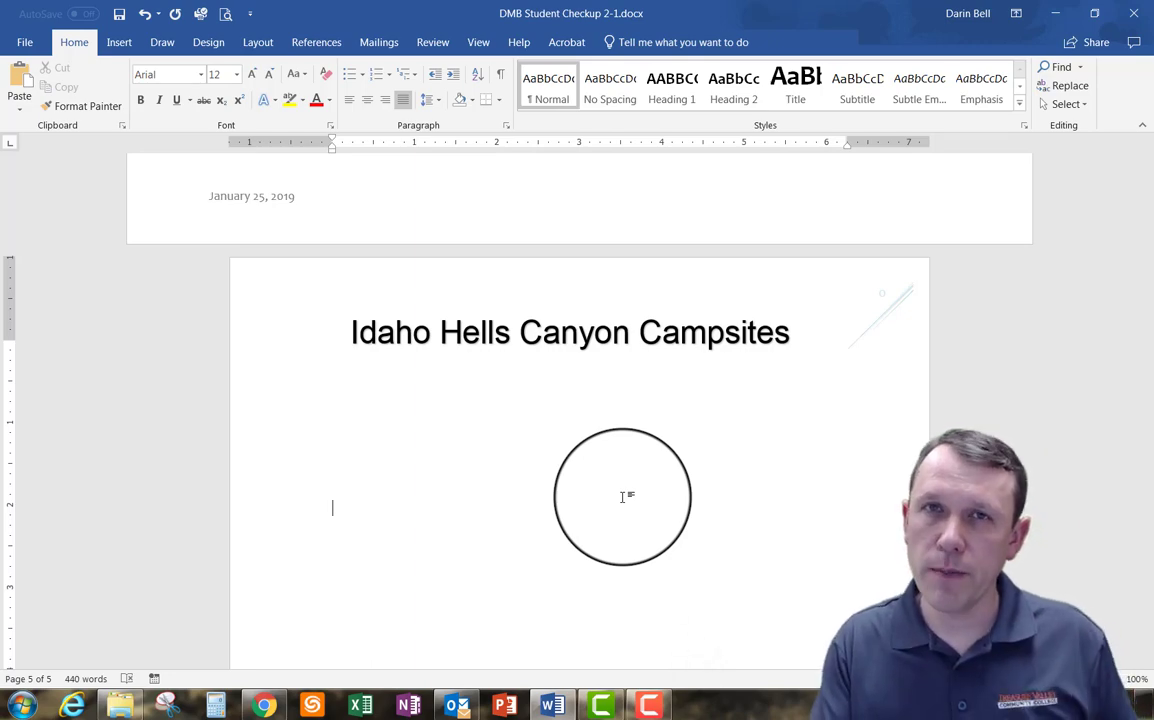
- Switch to Chrome, find the Student Checkup Word 2-1 assignment in the course work, and open its complementary Idaho recreation sites link
left_click(263, 706)
left_click(567, 294)
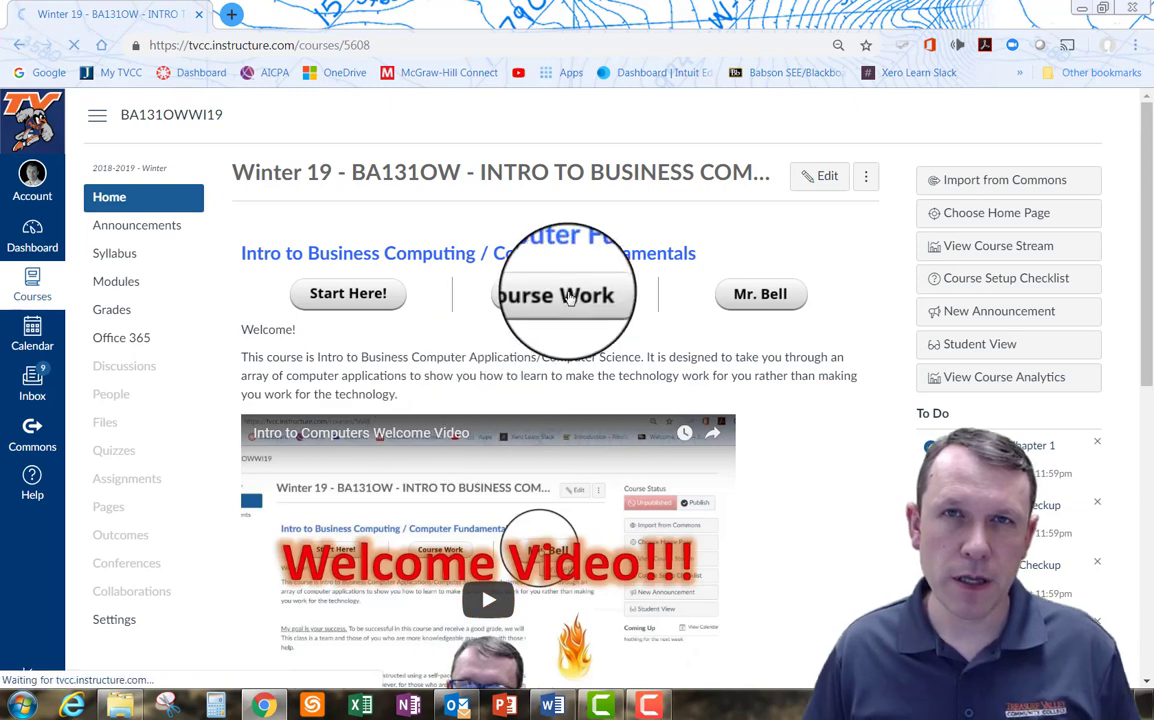
scroll(440, 390, "down", 15)
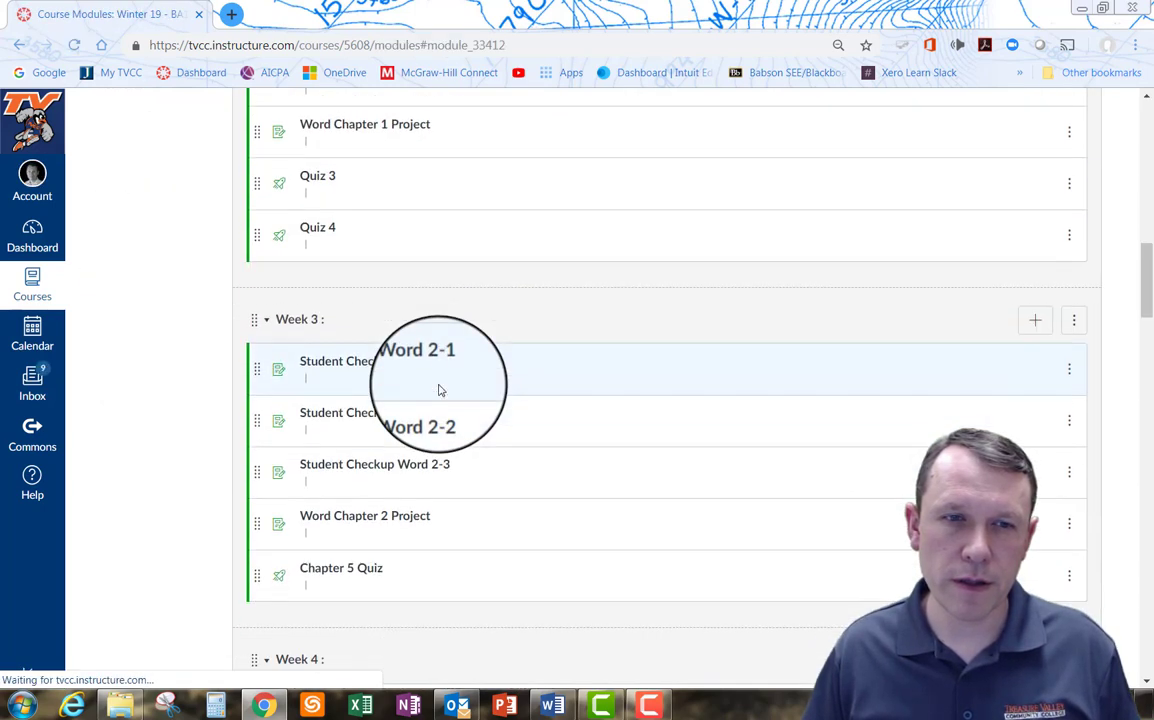
scroll(440, 390, "down", 5)
scroll(430, 360, "up", 15)
scroll(405, 366, "down", 2)
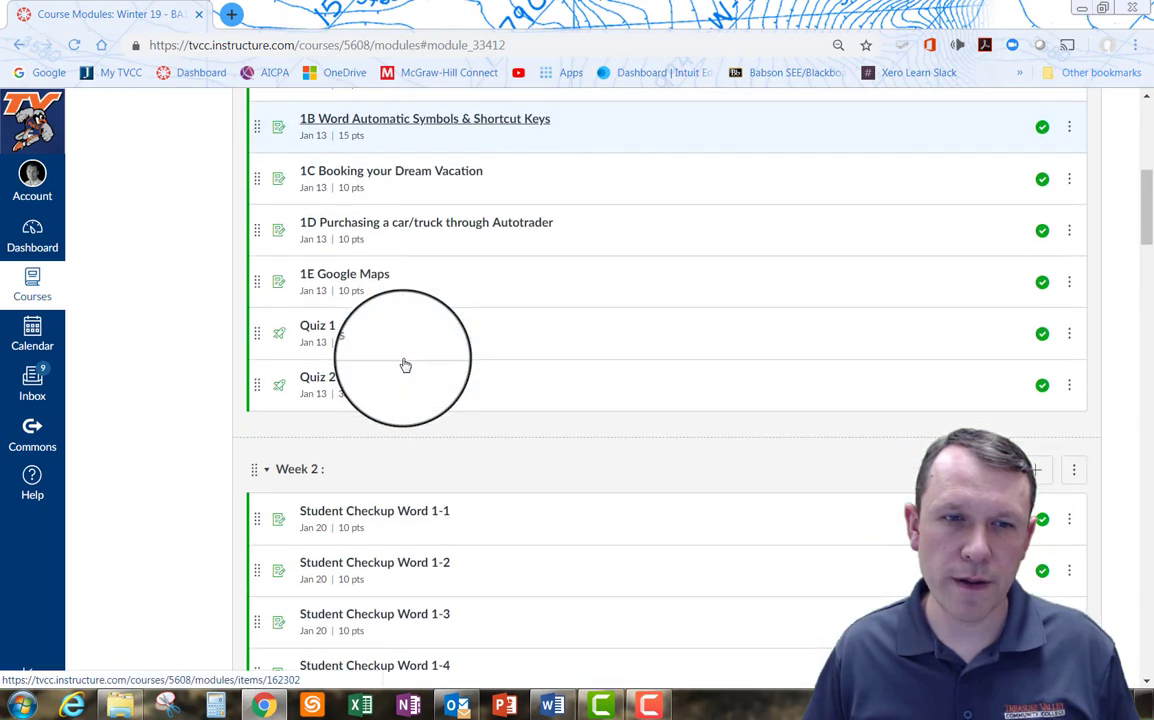
scroll(405, 366, "down", 7)
left_click(421, 245)
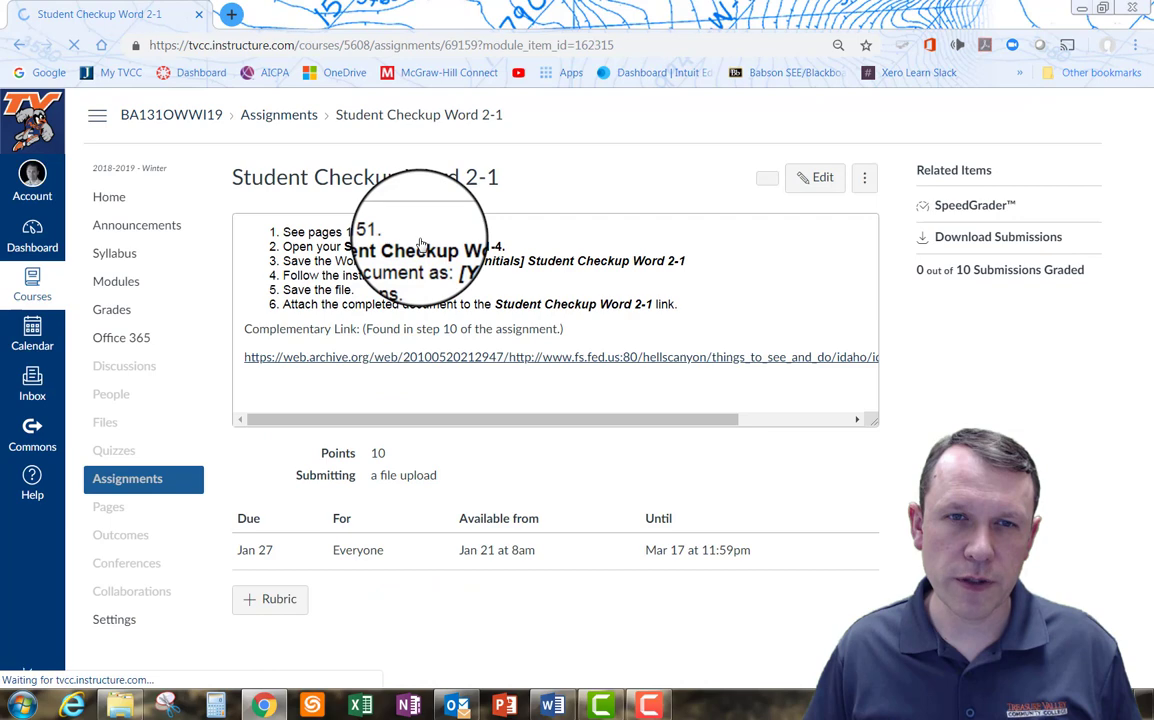
left_click(583, 369)
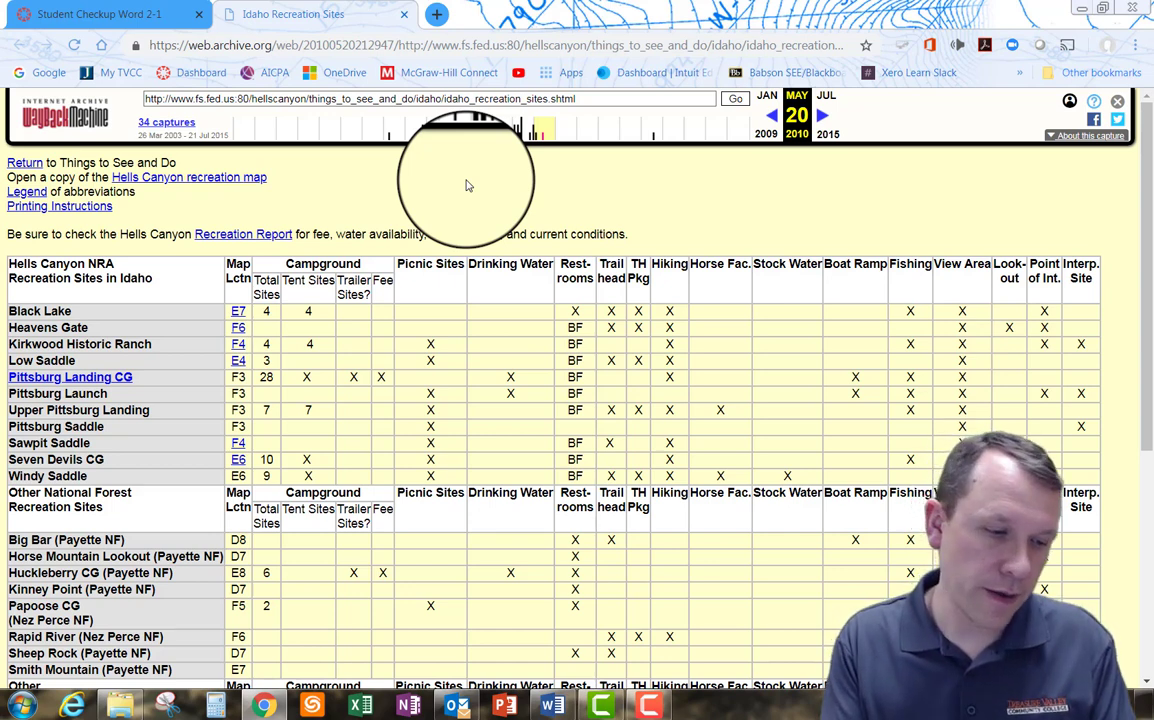
- Switch back to Word and display the paragraph and formatting marks
key("alt+Tab")
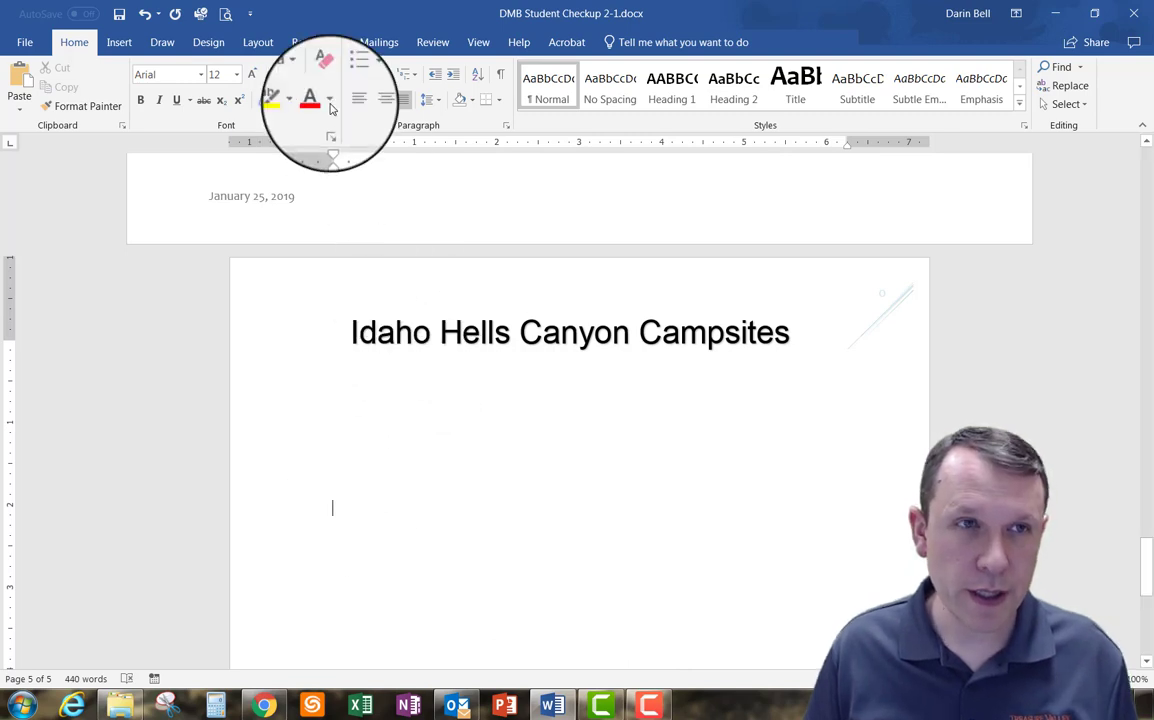
left_click(257, 42)
key("ctrl+shift+8")
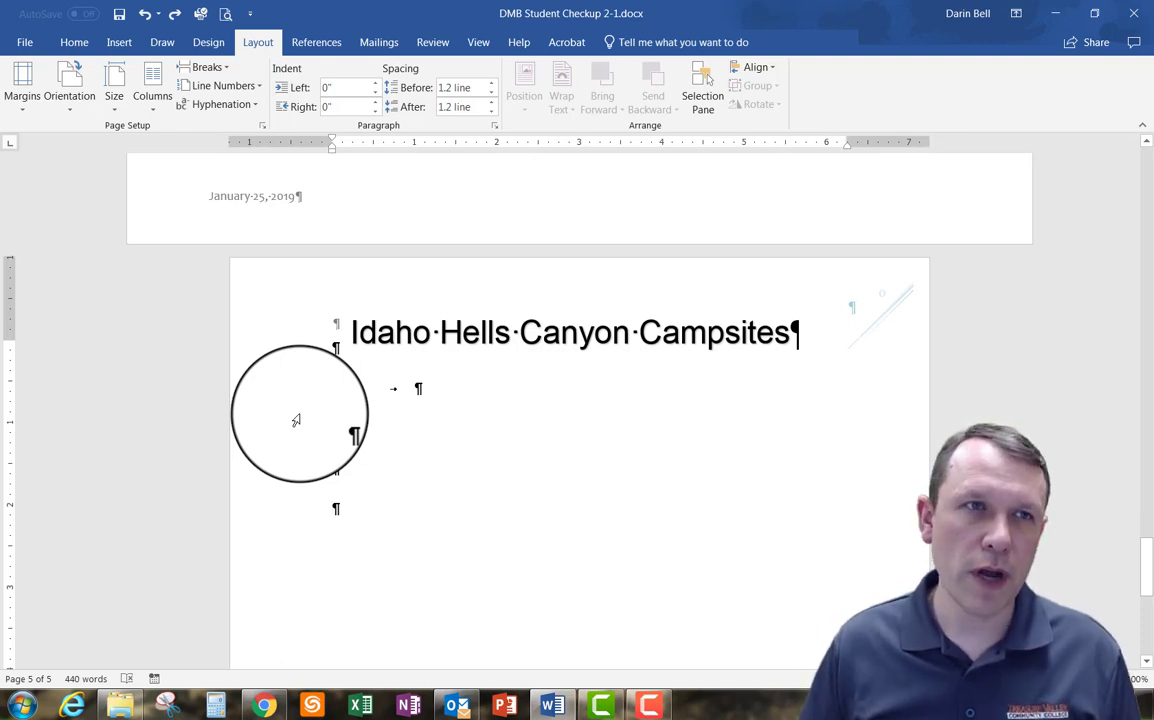
left_click(27, 42)
left_click(74, 43)
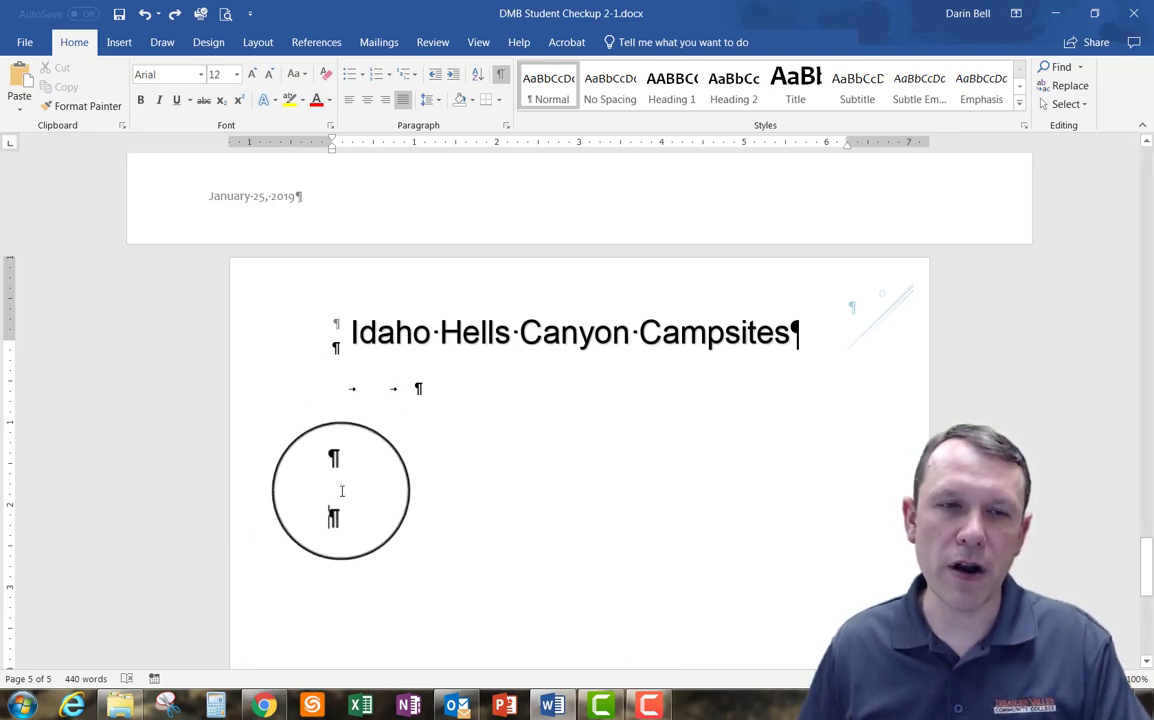
- Insert a Continuous section break in the blank paragraphs below the WordArt title
left_click(116, 45)
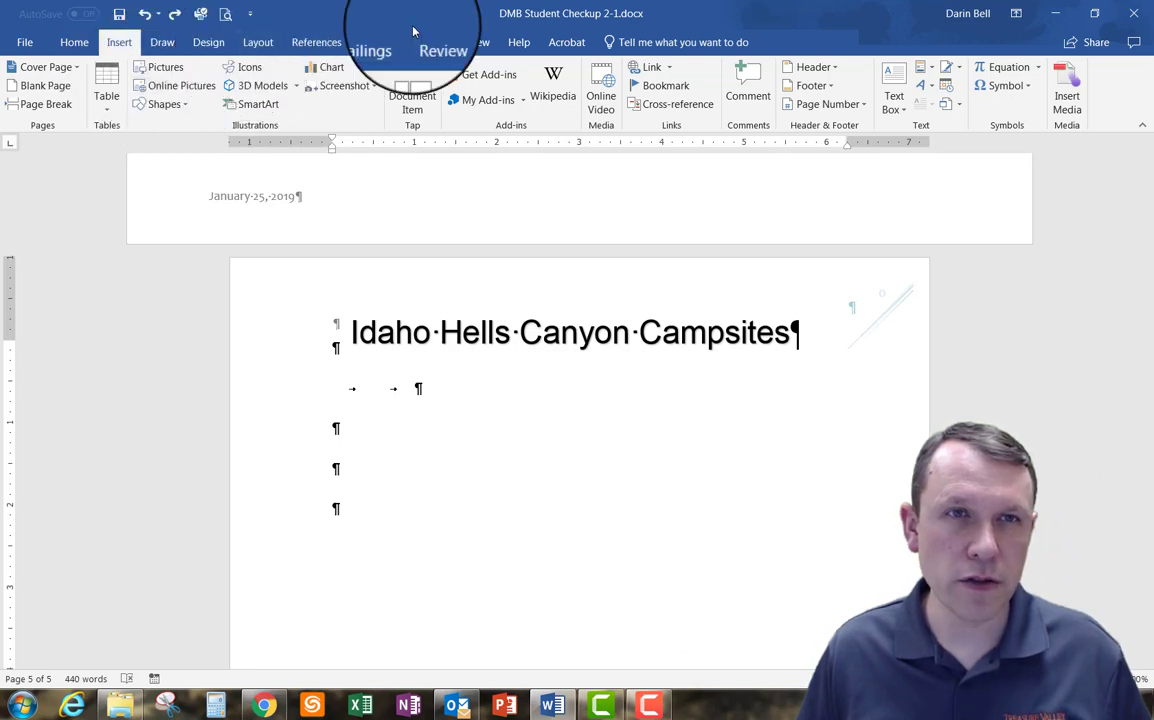
left_click(259, 43)
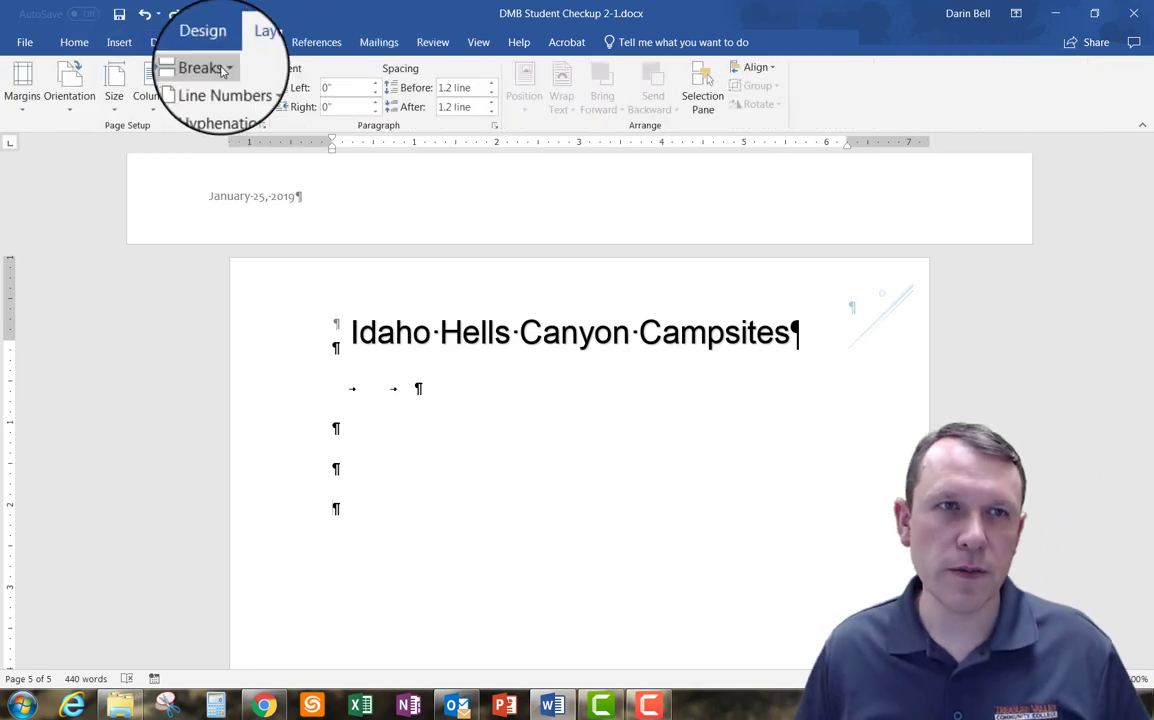
left_click(222, 68)
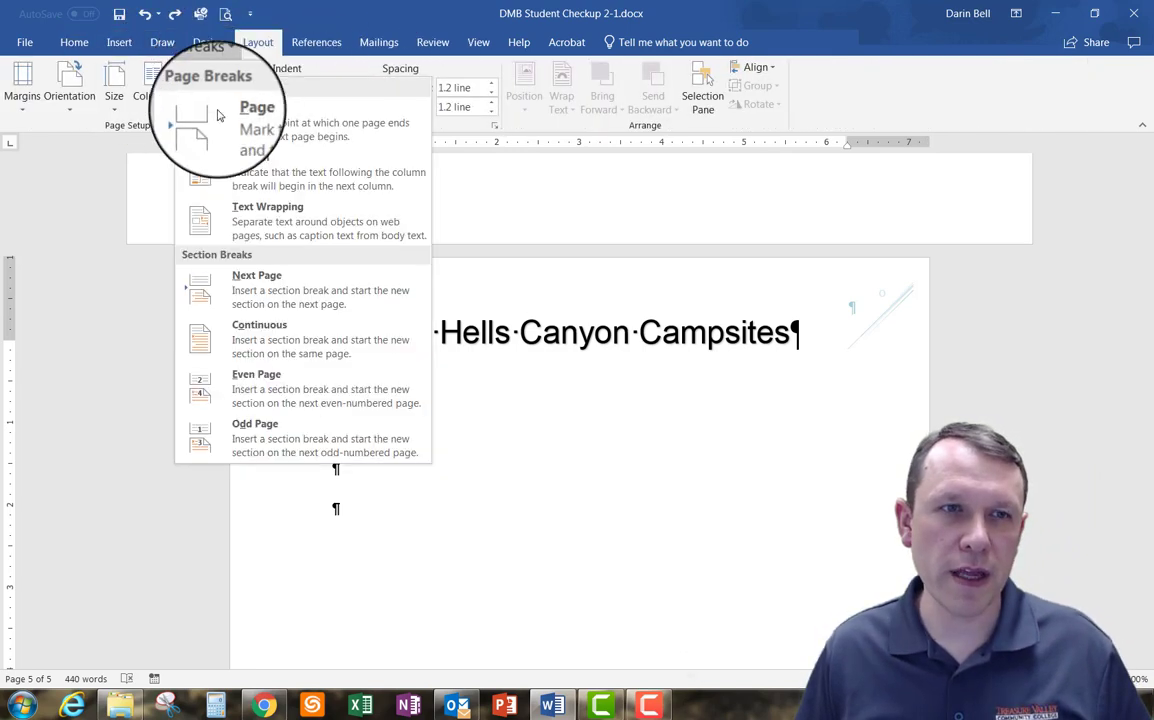
left_click(262, 341)
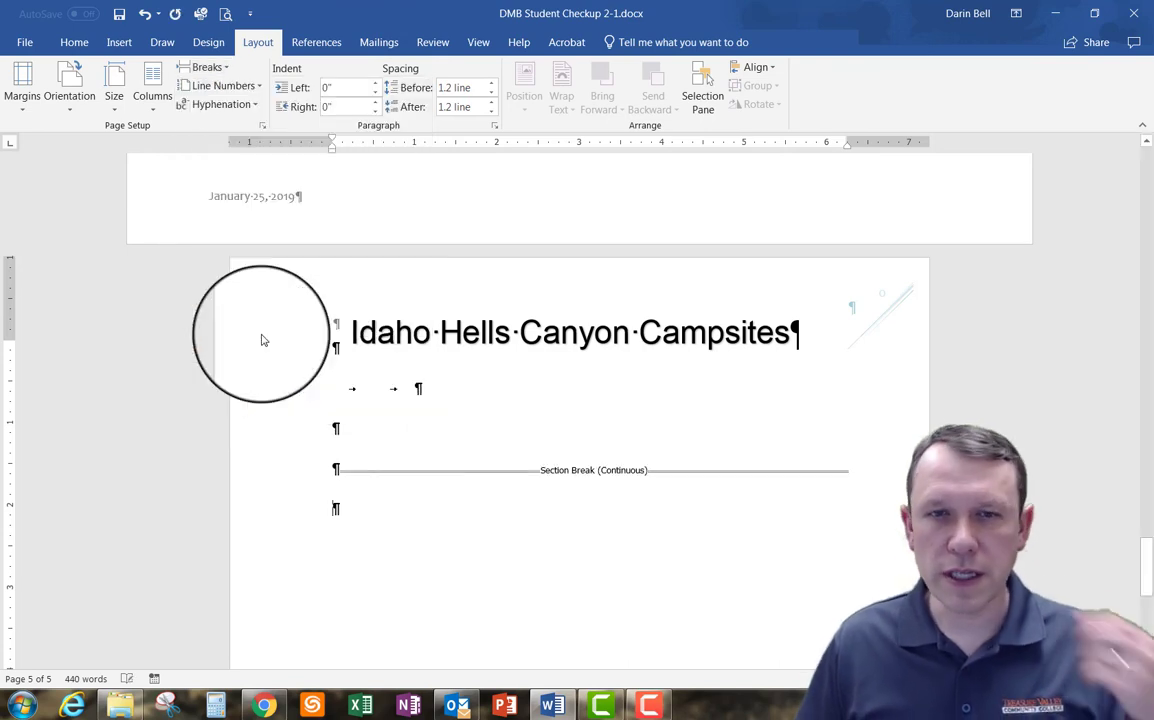
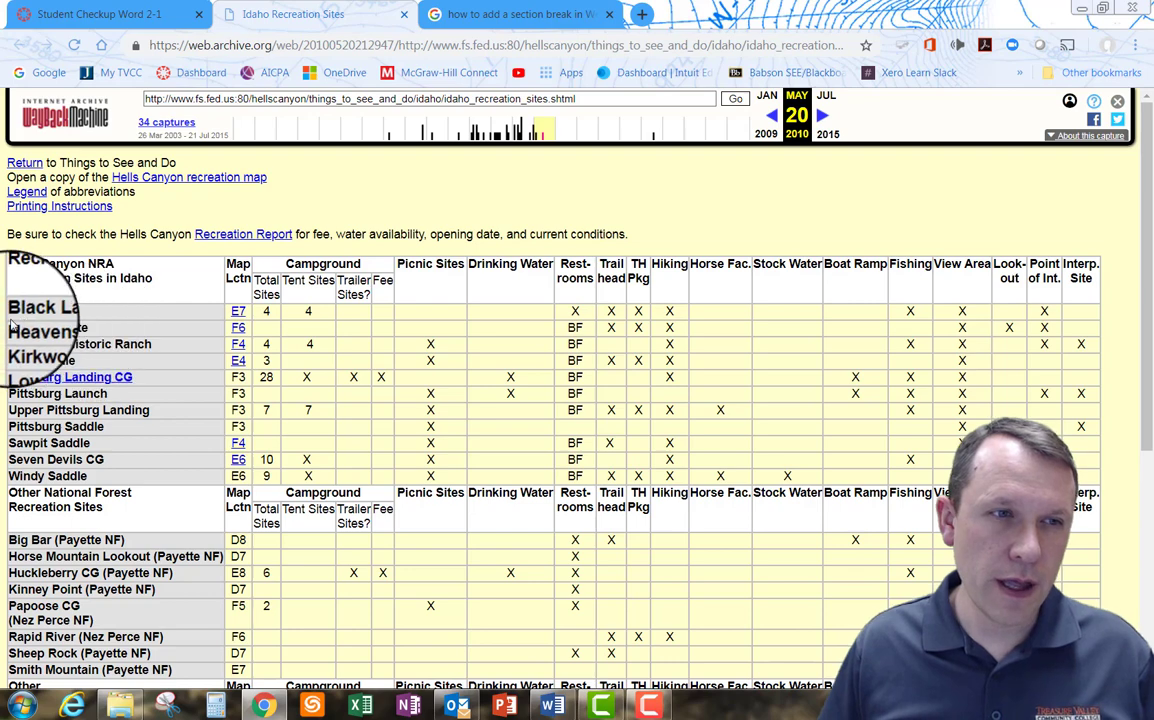
- In Word, enter Black Lake, Kirkwood Historic Ranch, Low Saddle, Pittsburg Landing CG, Upper Pittsburg Landing, Seven Devils CG and Windy Saddle below the Campsite Names heading
left_click_drag(8, 311, 105, 483)
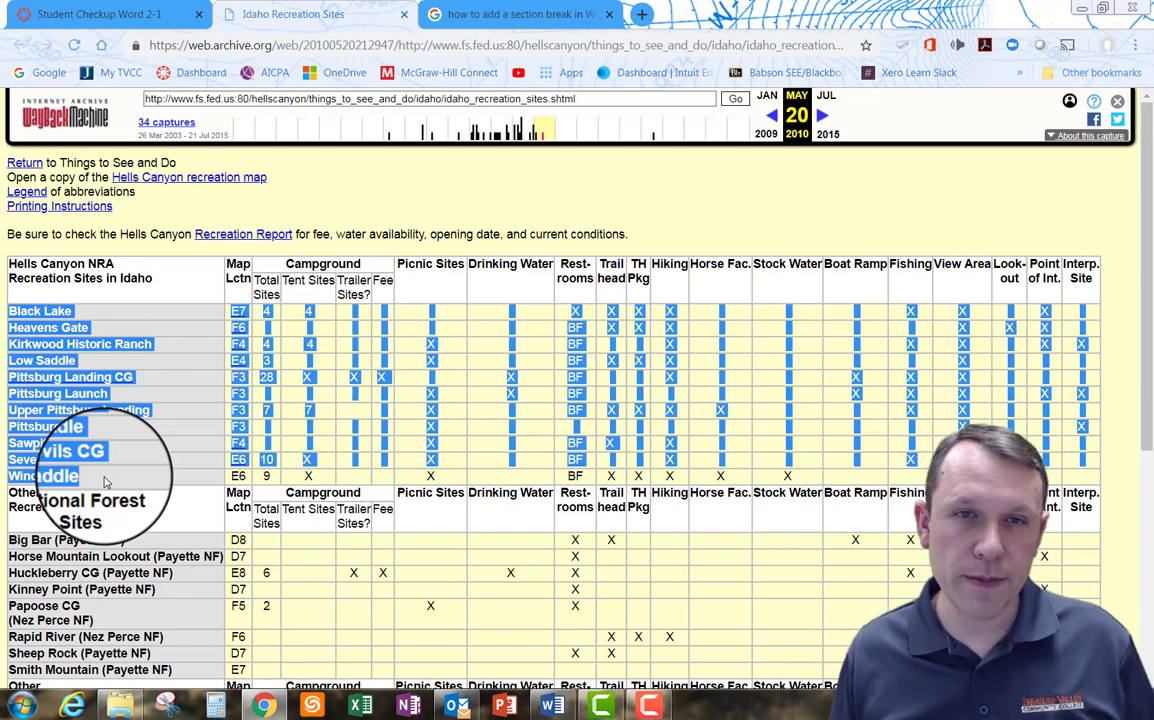
left_click(262, 333)
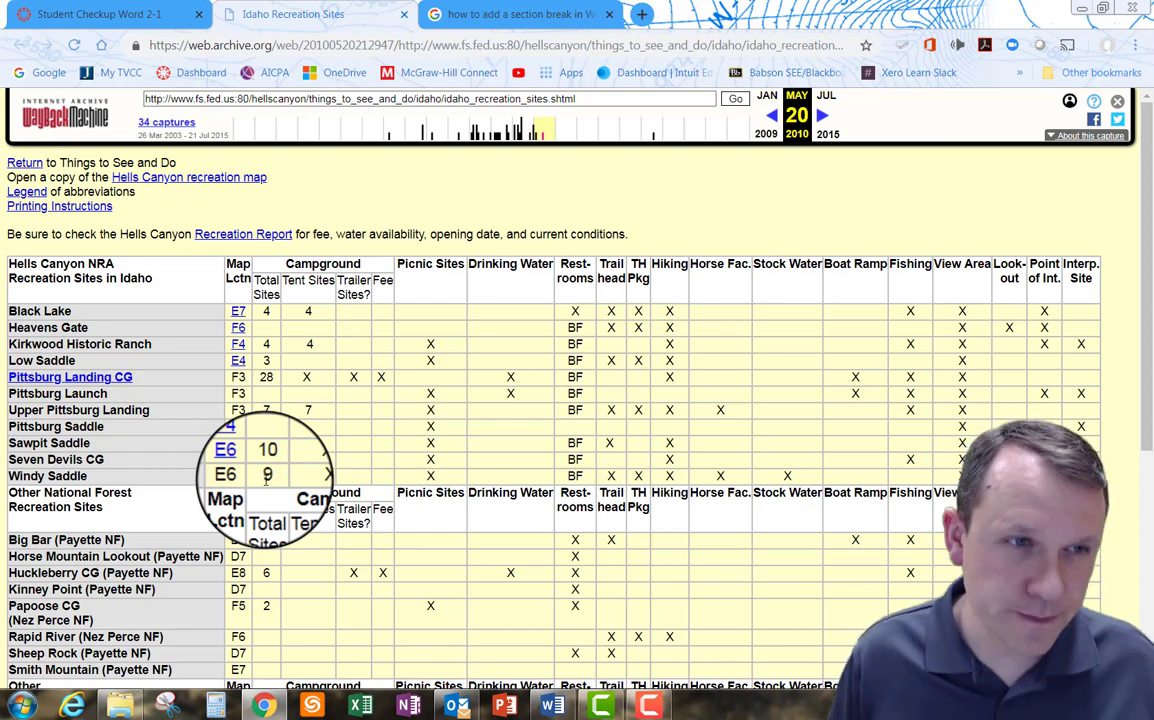
left_click(552, 706)
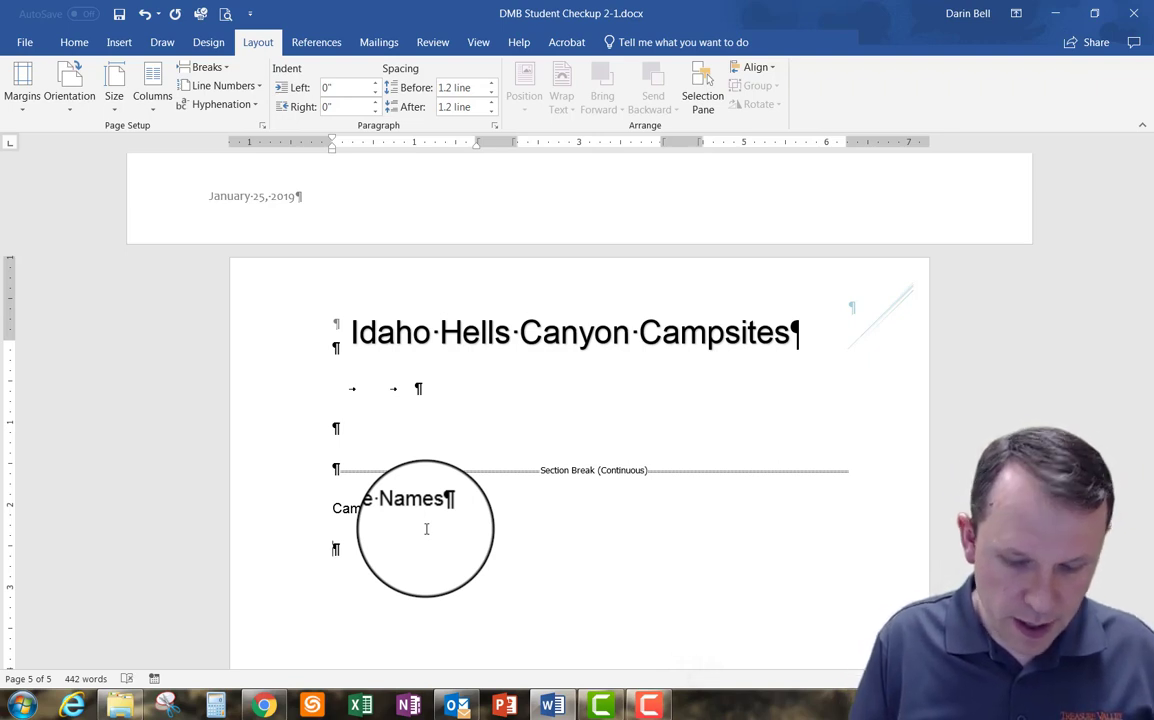
type("Blac")
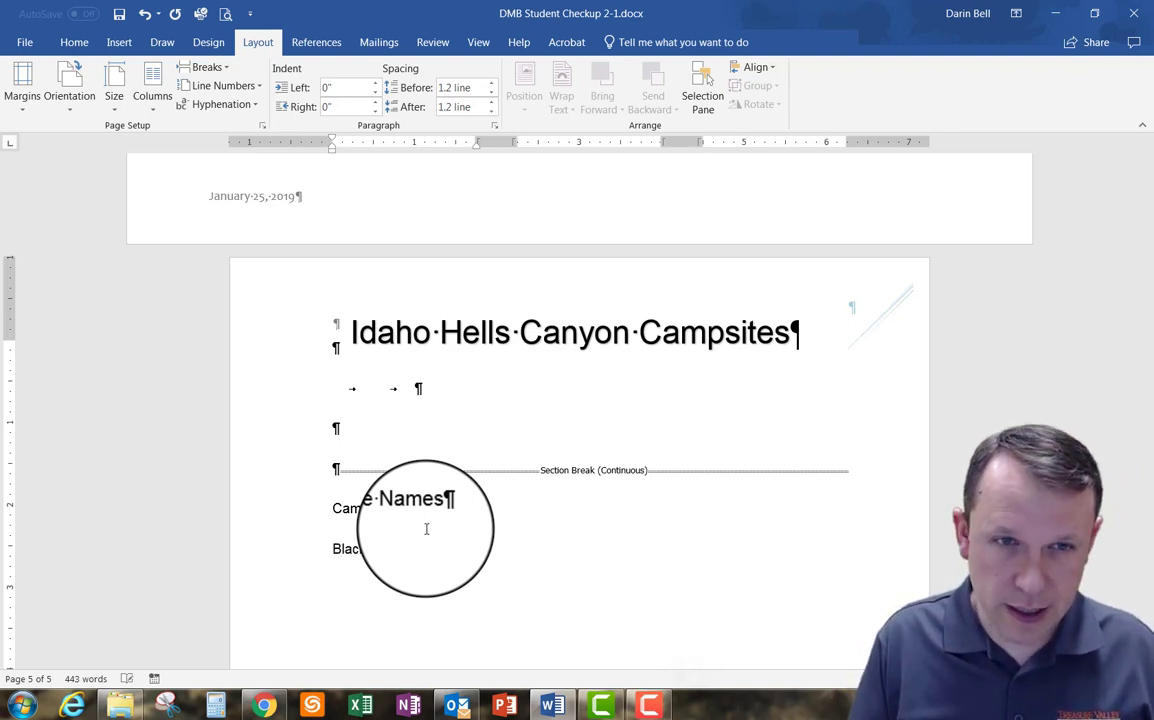
type("k Bar")
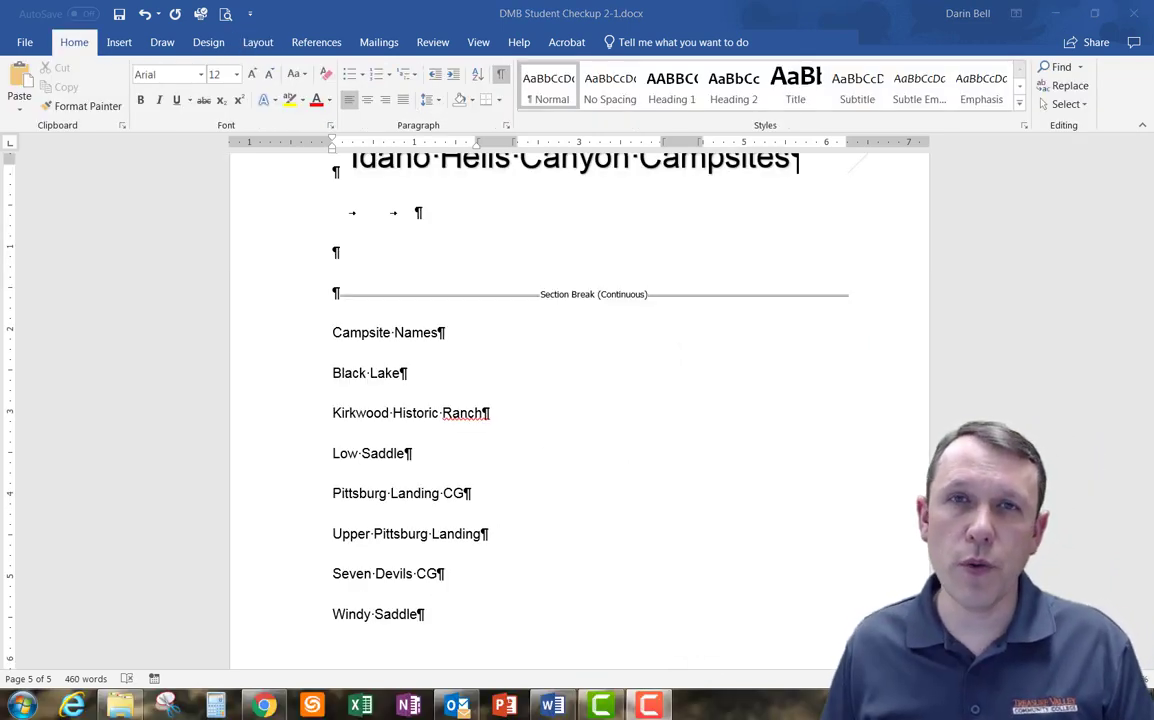
- Insert a column break after Windy Saddle and enter the heading Number of Campsites with 4, 4, 3, 28, 7, 10 and 9 below it
key("super+plus")
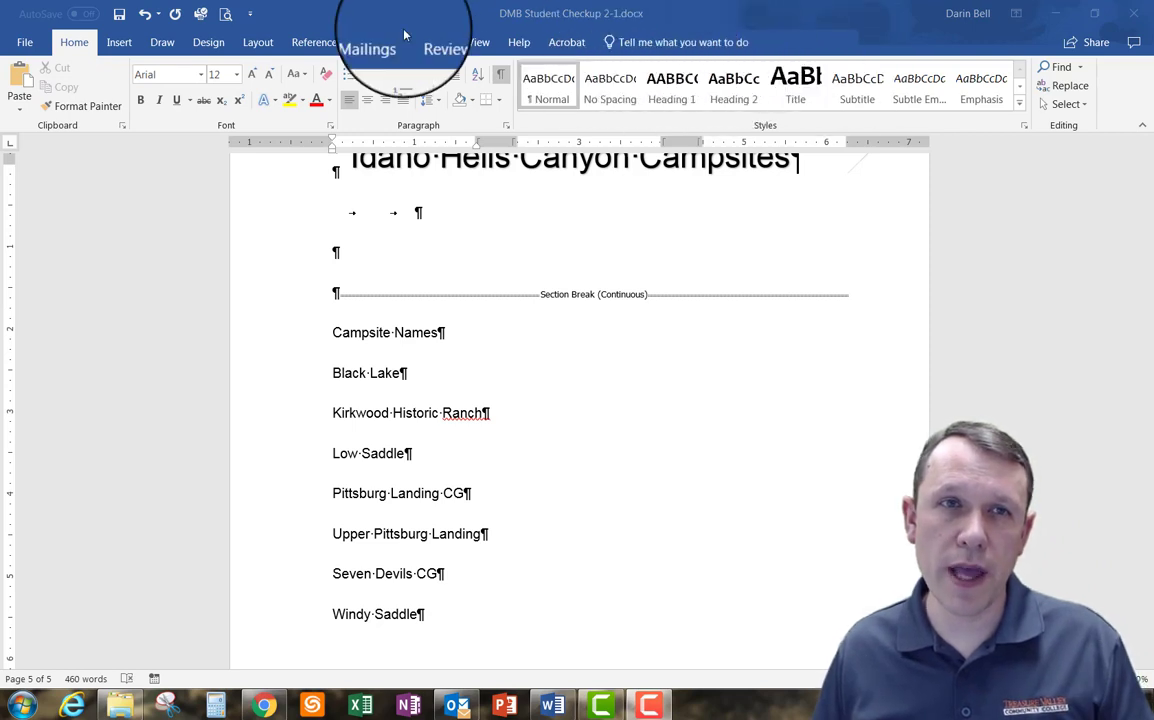
left_click(268, 45)
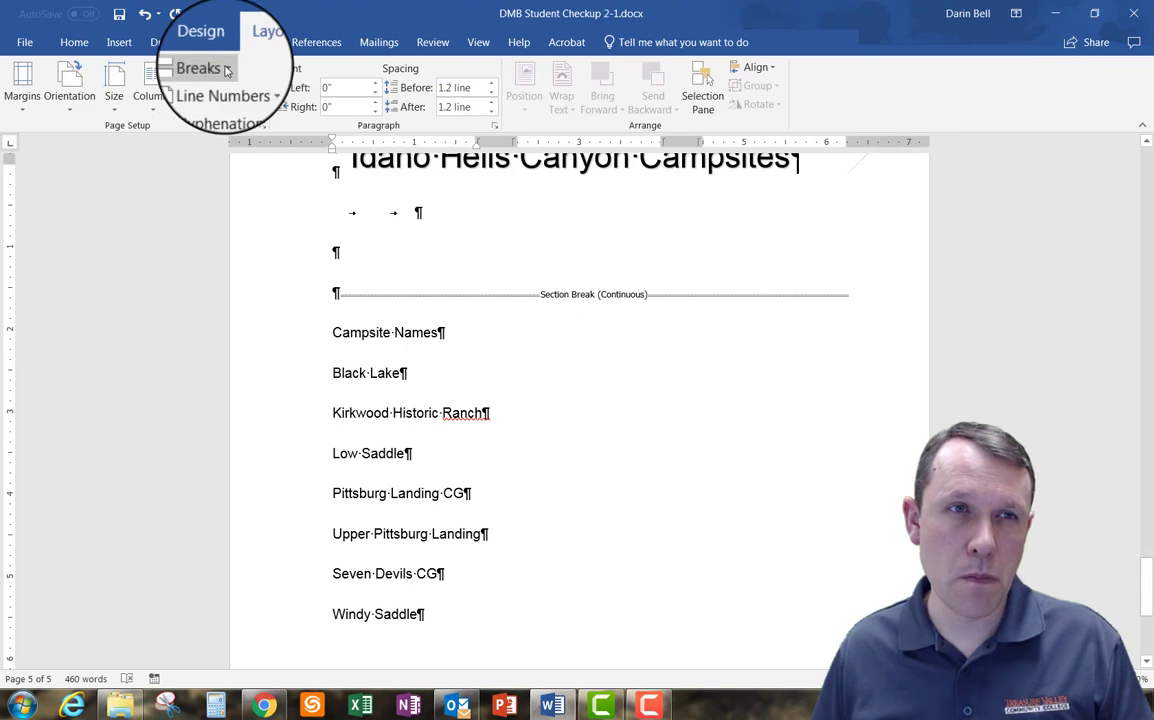
left_click(227, 70)
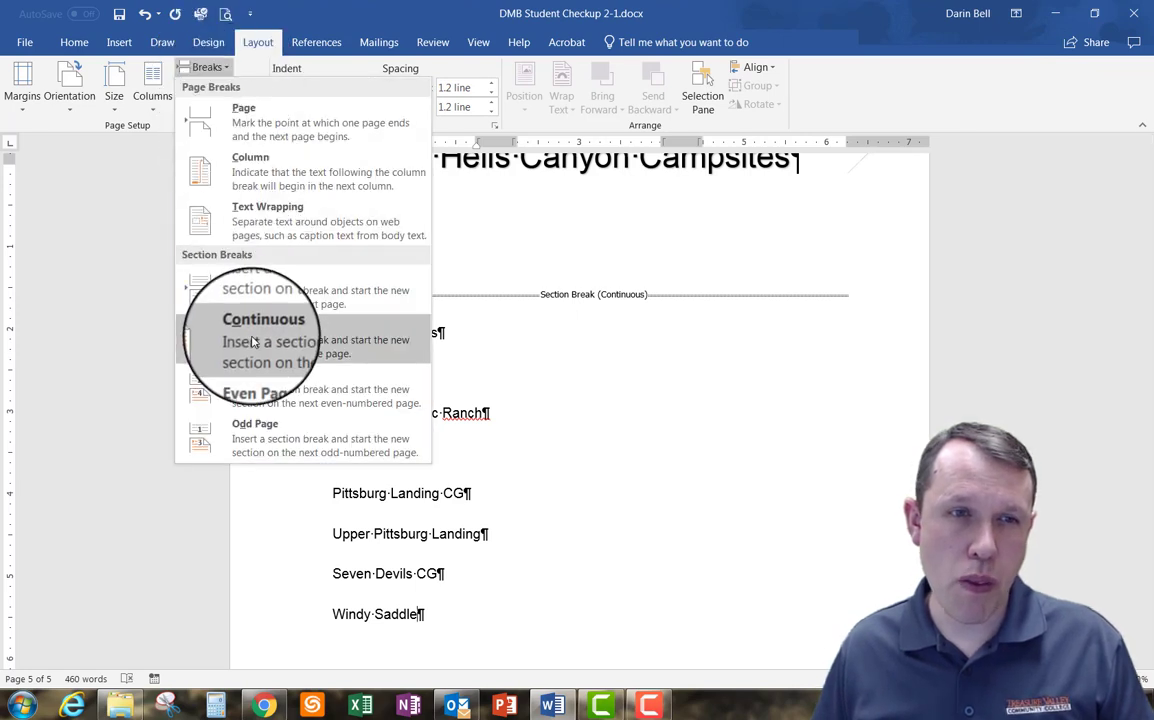
left_click(262, 158)
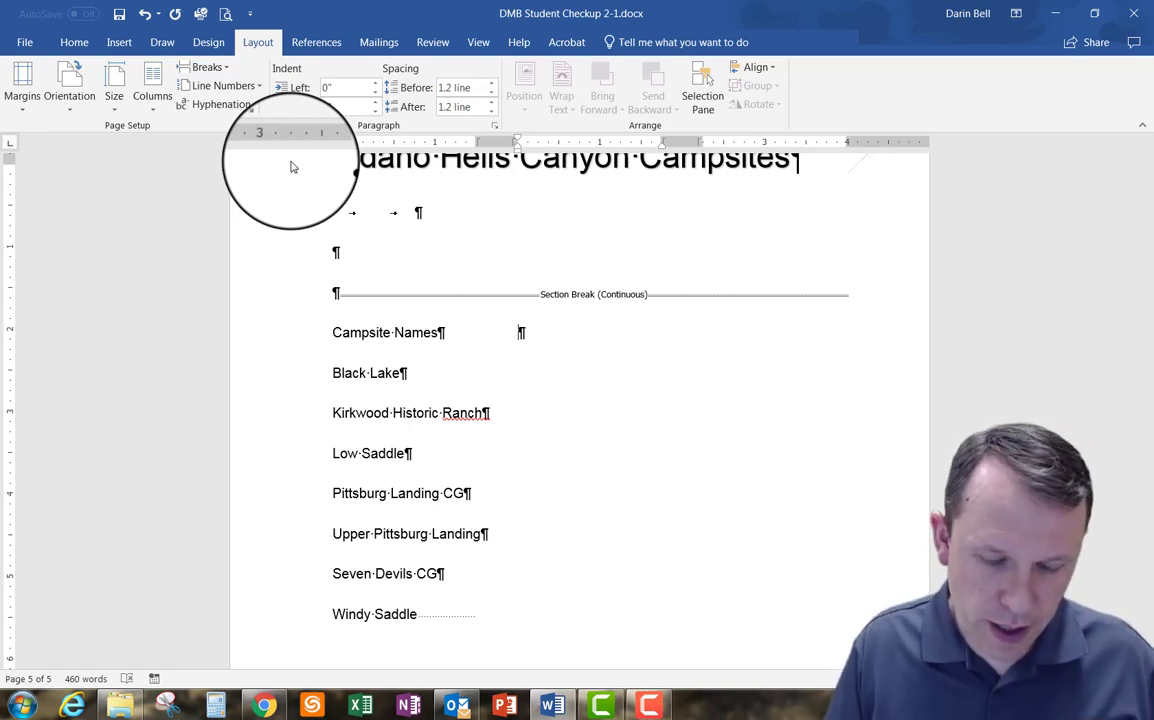
type("Numbe")
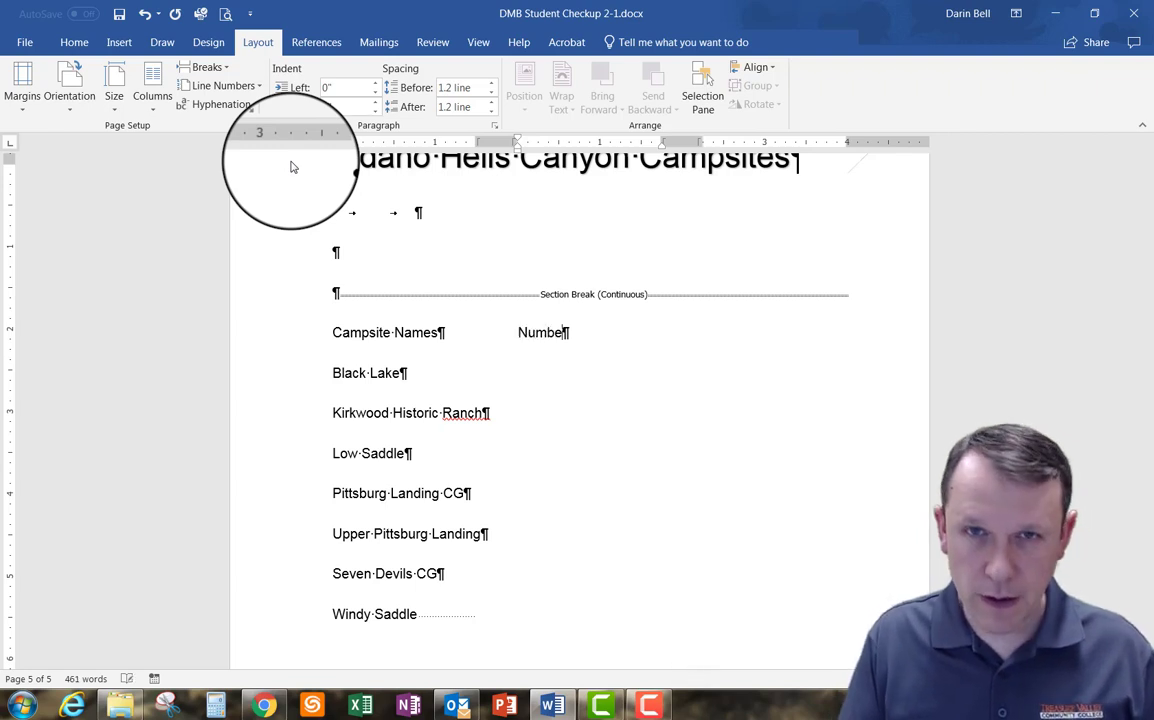
type("r of Camp")
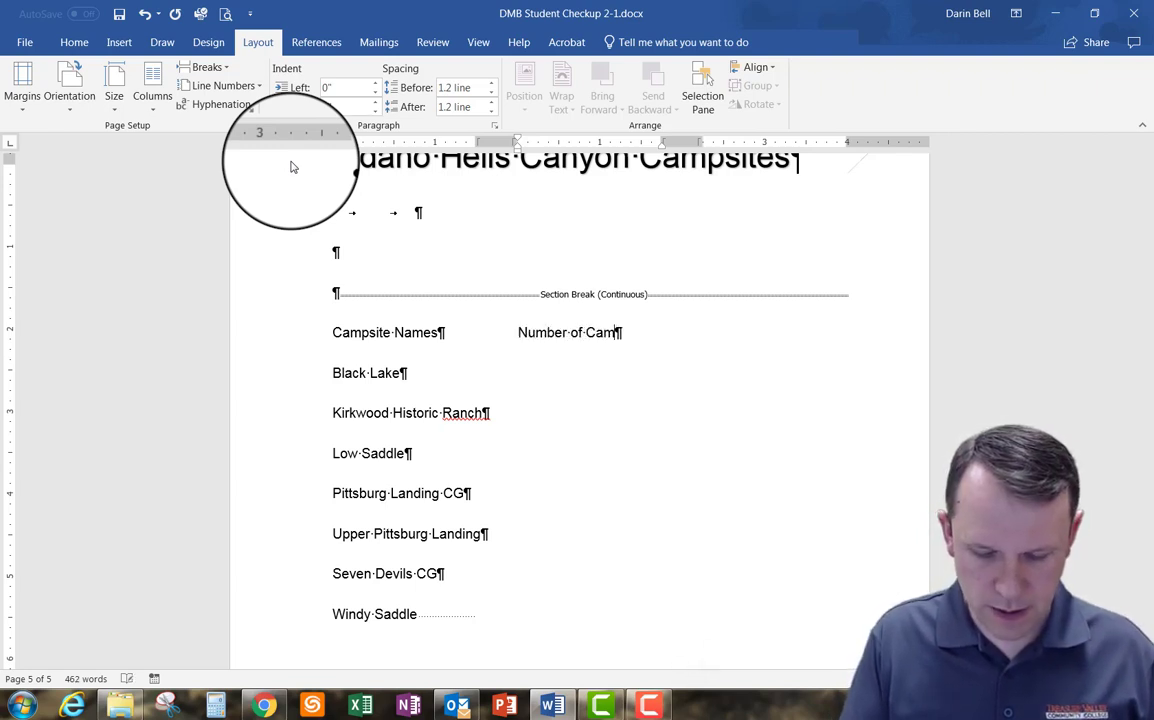
type("sites")
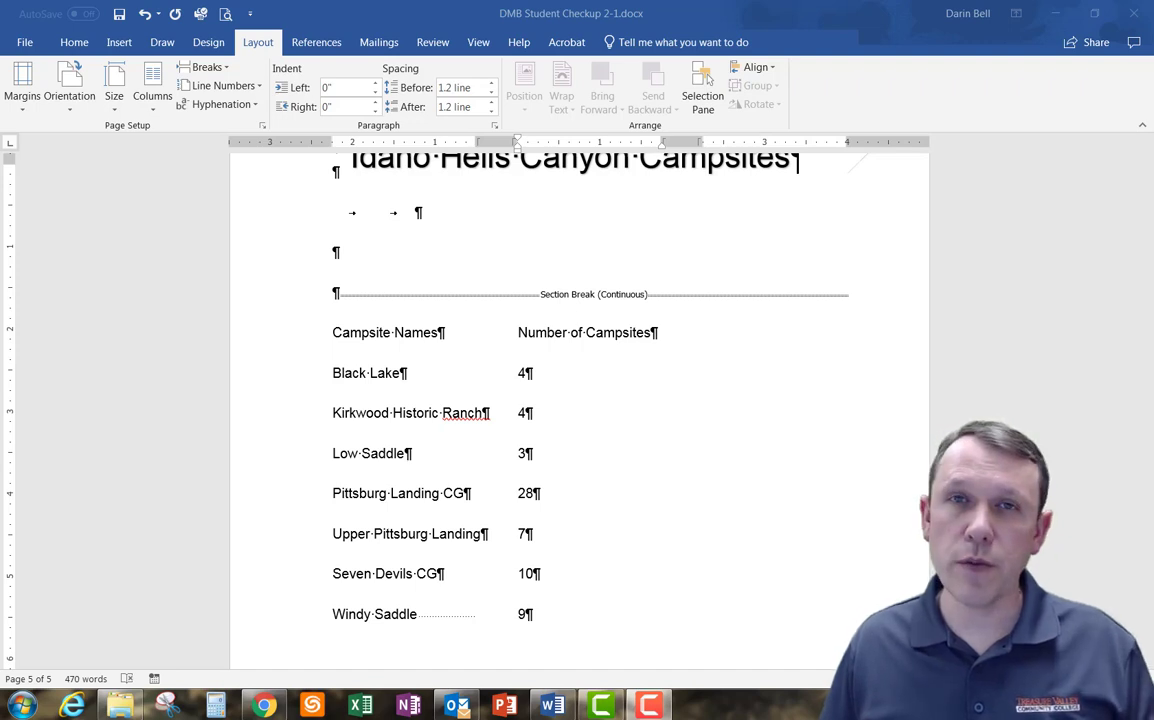
- Insert a column break after the last campsite count and enter the heading Hiking with Yes for all seven campsites
left_click(227, 72)
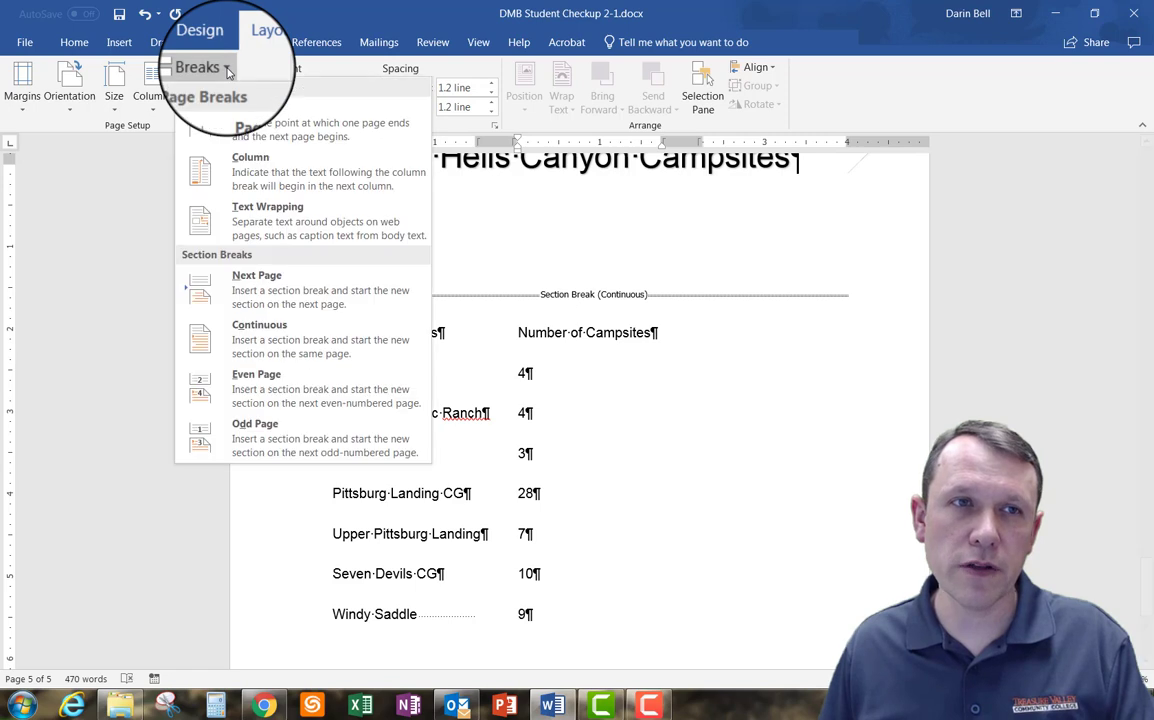
left_click(257, 174)
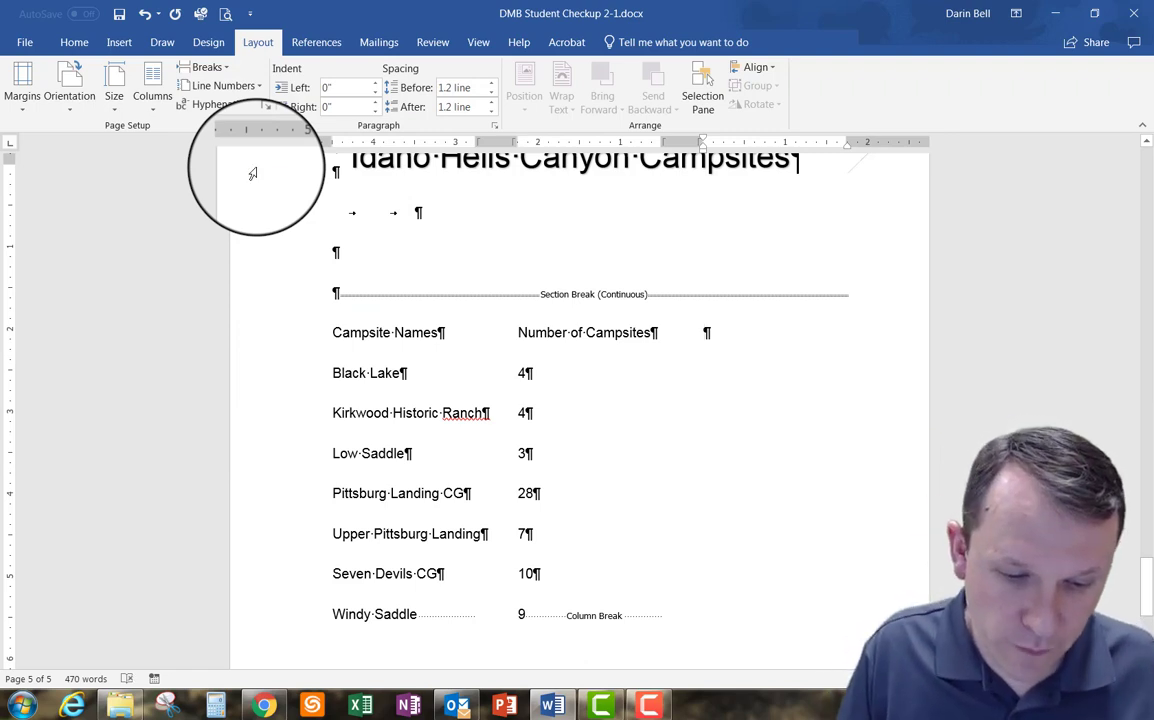
type("K")
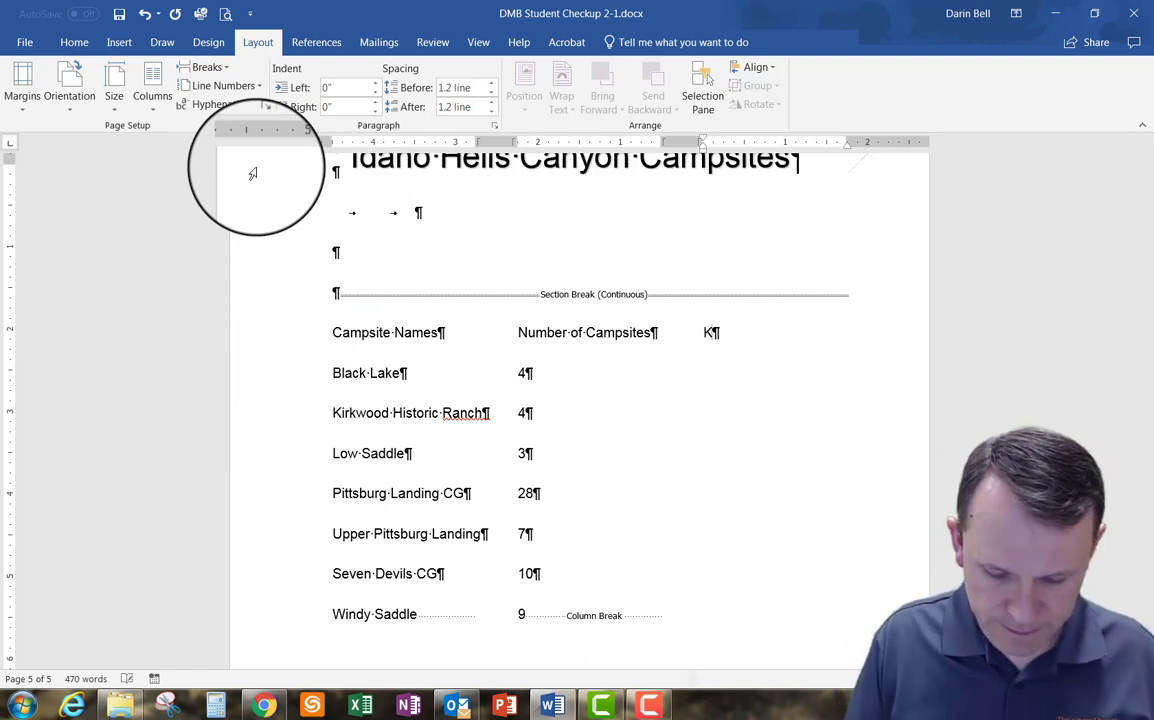
key("BackSpace")
type("Hiking")
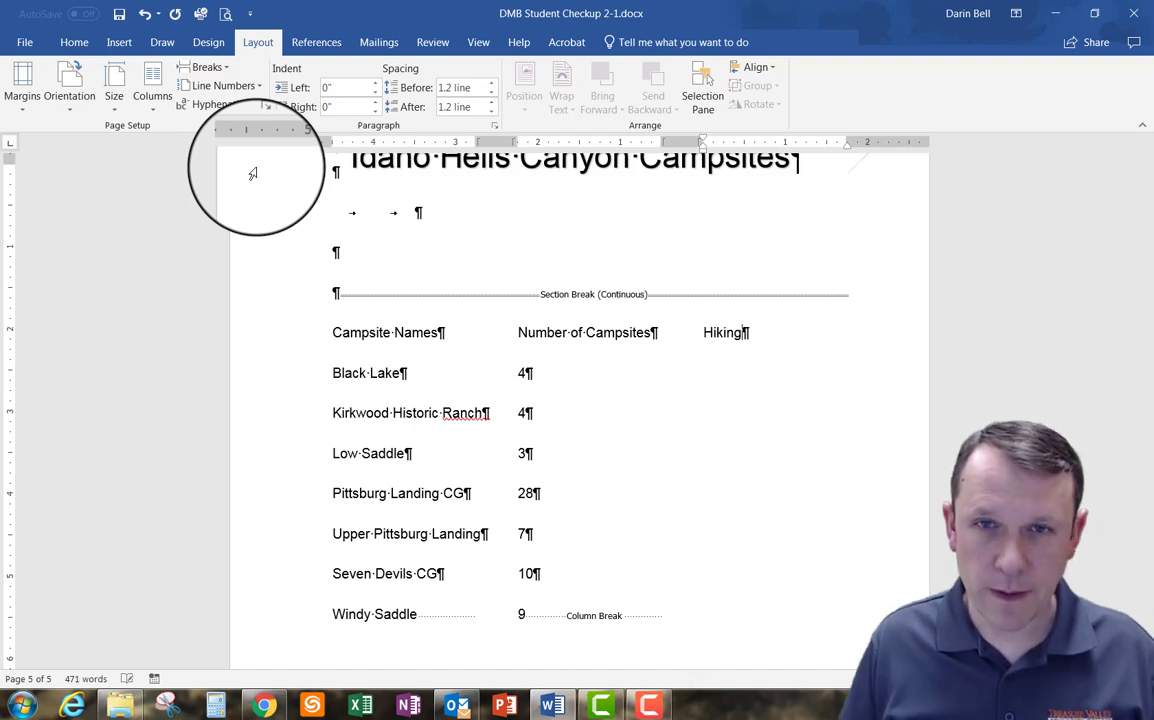
key("Return")
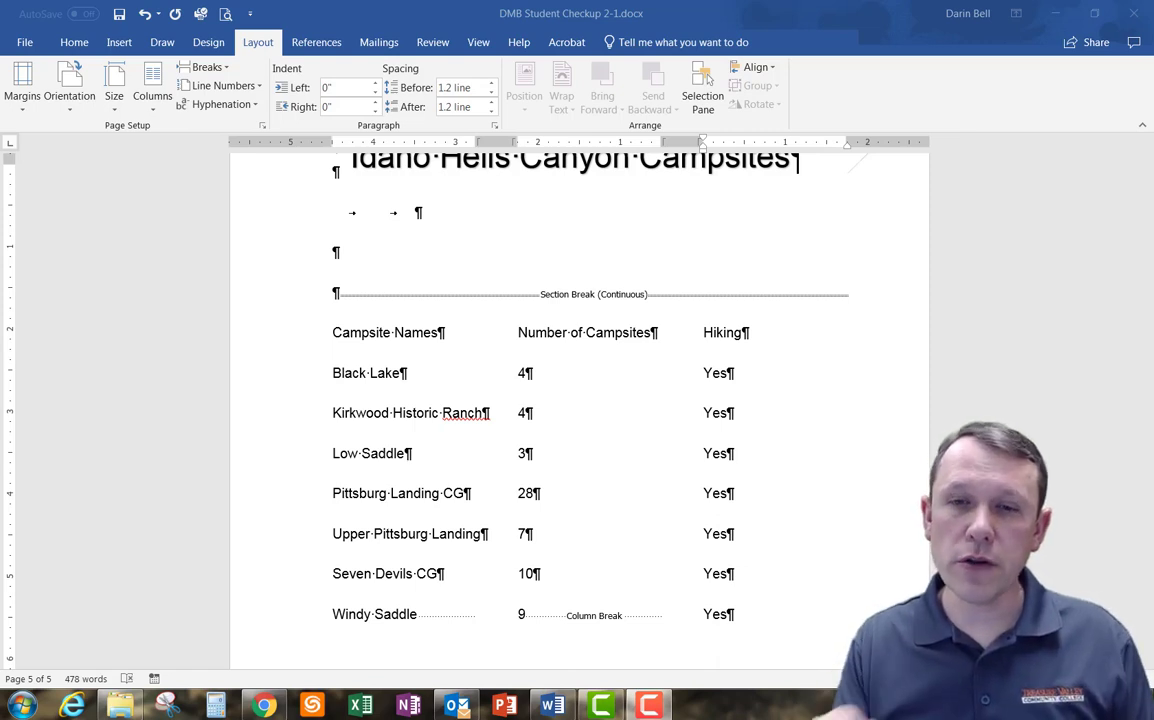
- Insert a Continuous section break after the last Yes in the Hiking column
left_click(716, 614)
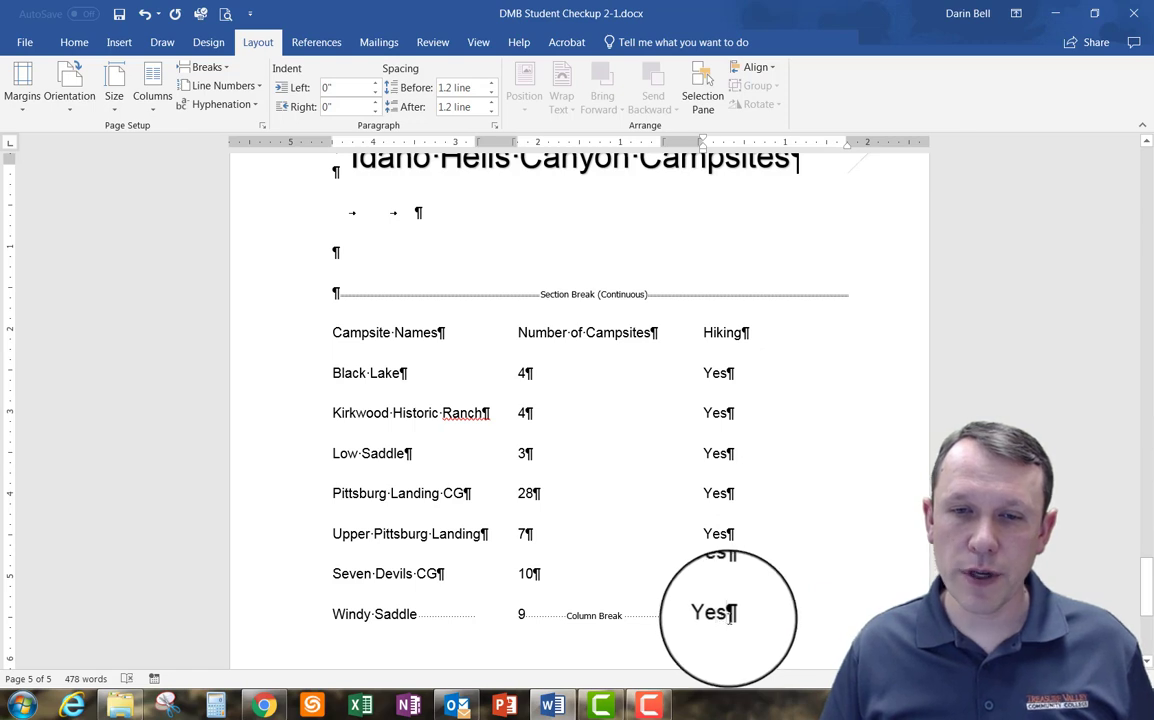
left_click(119, 42)
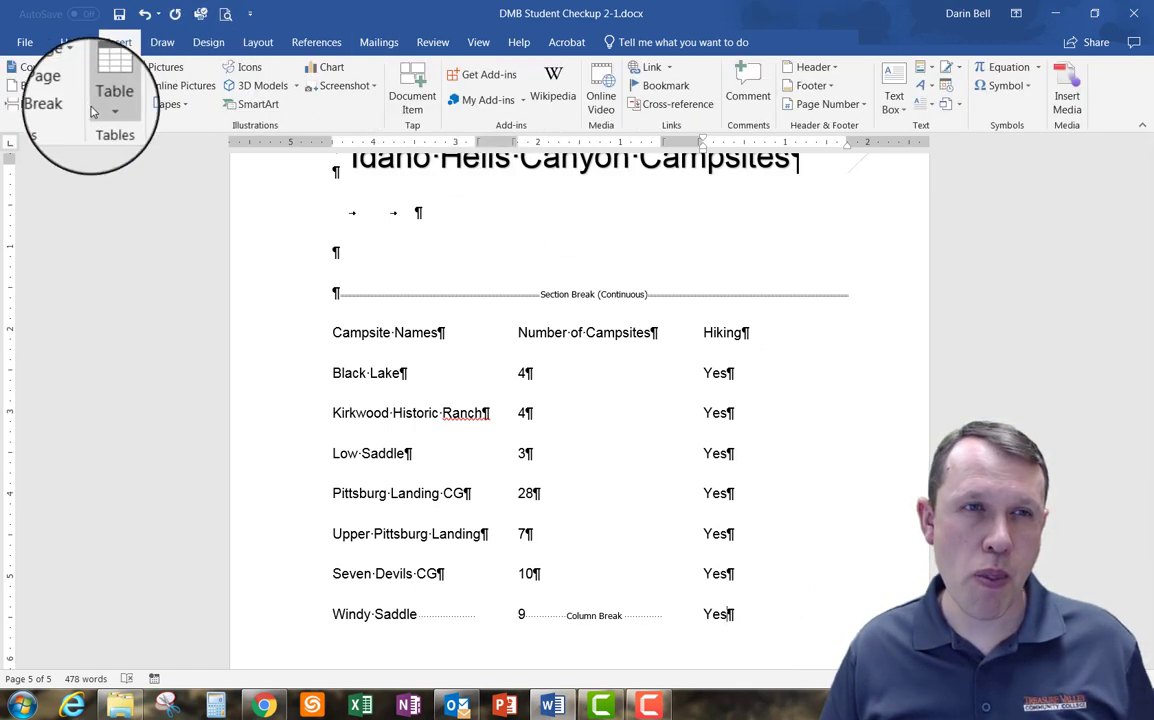
left_click(262, 43)
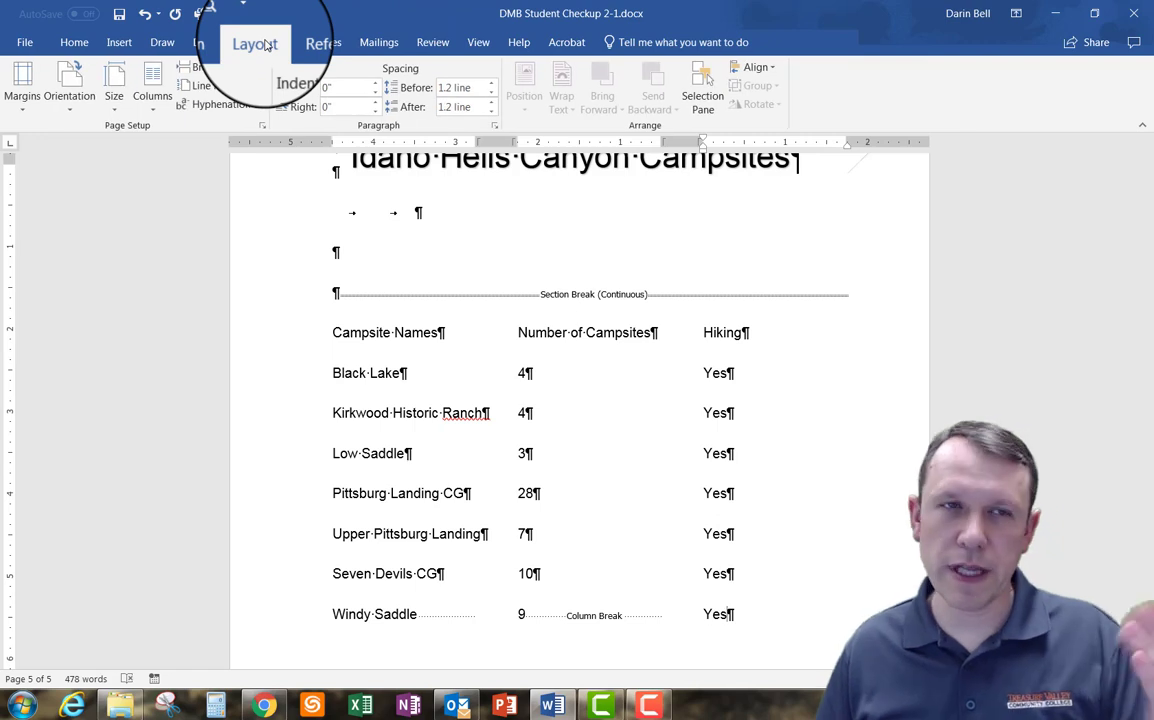
left_click(218, 68)
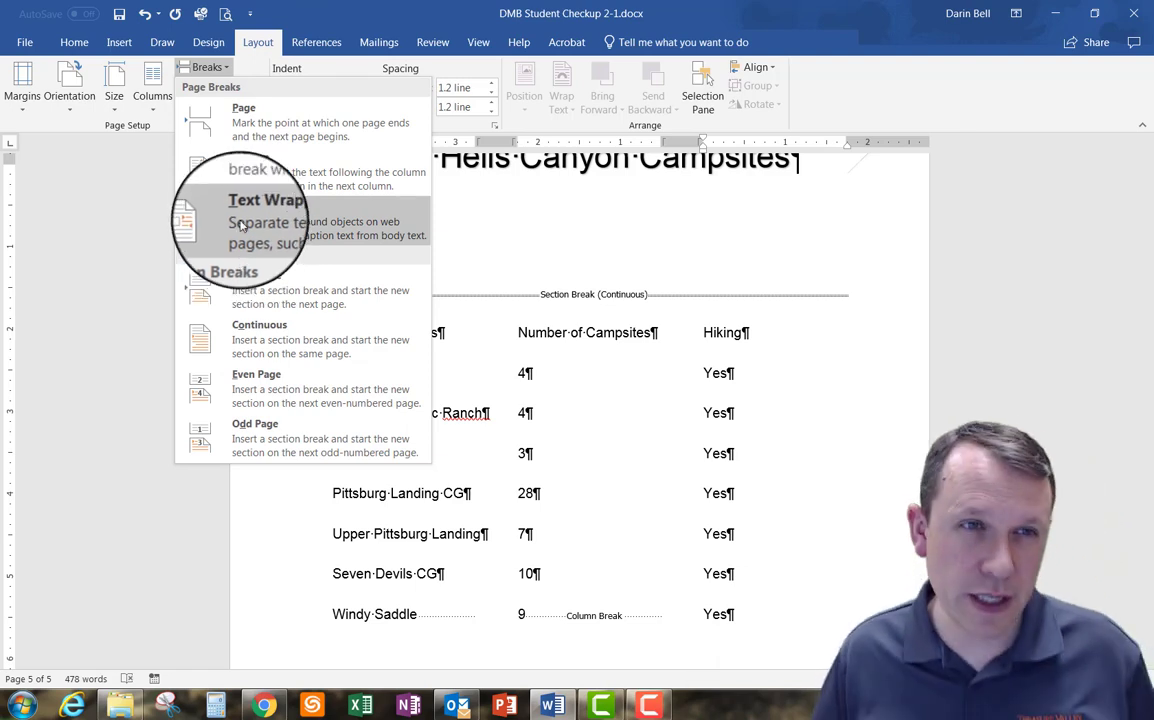
left_click(279, 341)
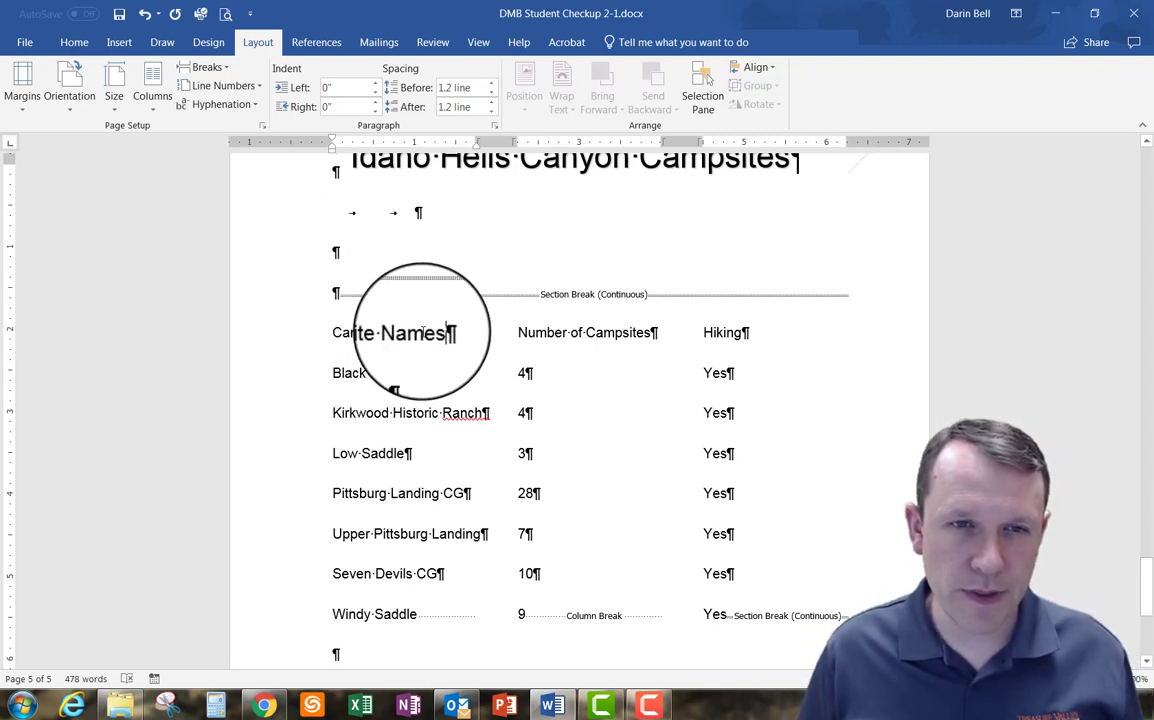
- Set the font color of the Campsite Names, Number of Campsites and Hiking headings to Dark Teal, Text 2, Lighter 10%
left_click_drag(446, 333, 335, 333)
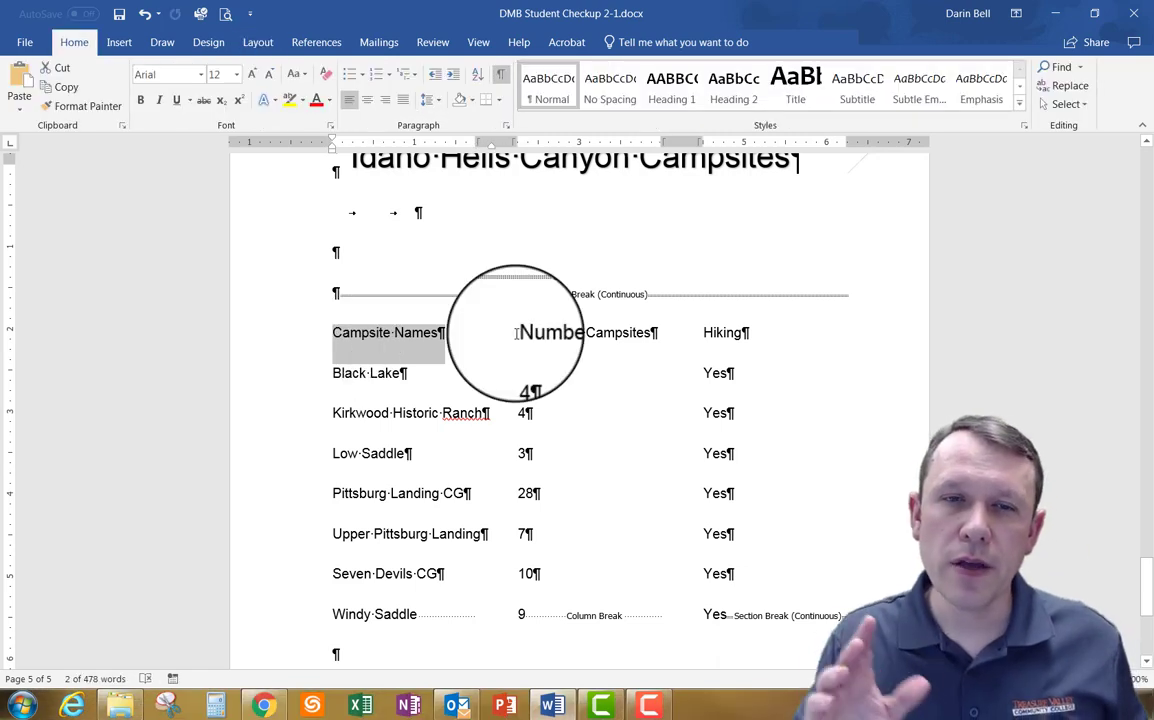
left_click_drag(520, 334, 730, 332)
triple_click(726, 333)
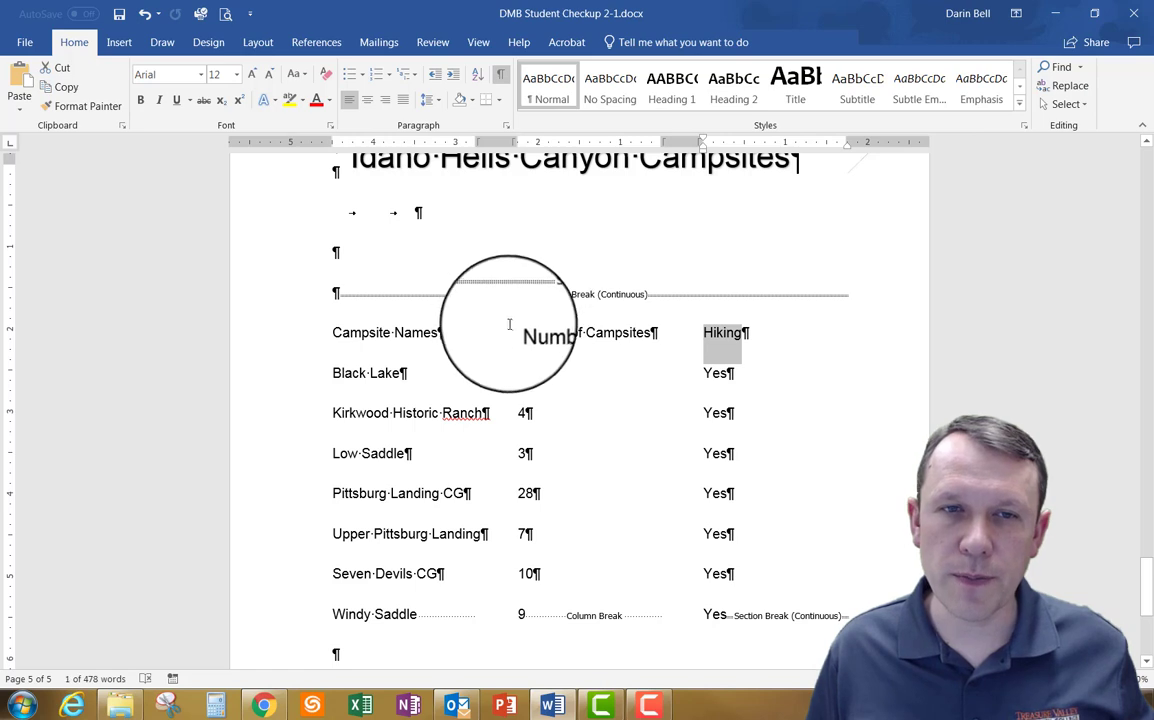
left_click_drag(520, 332, 618, 335)
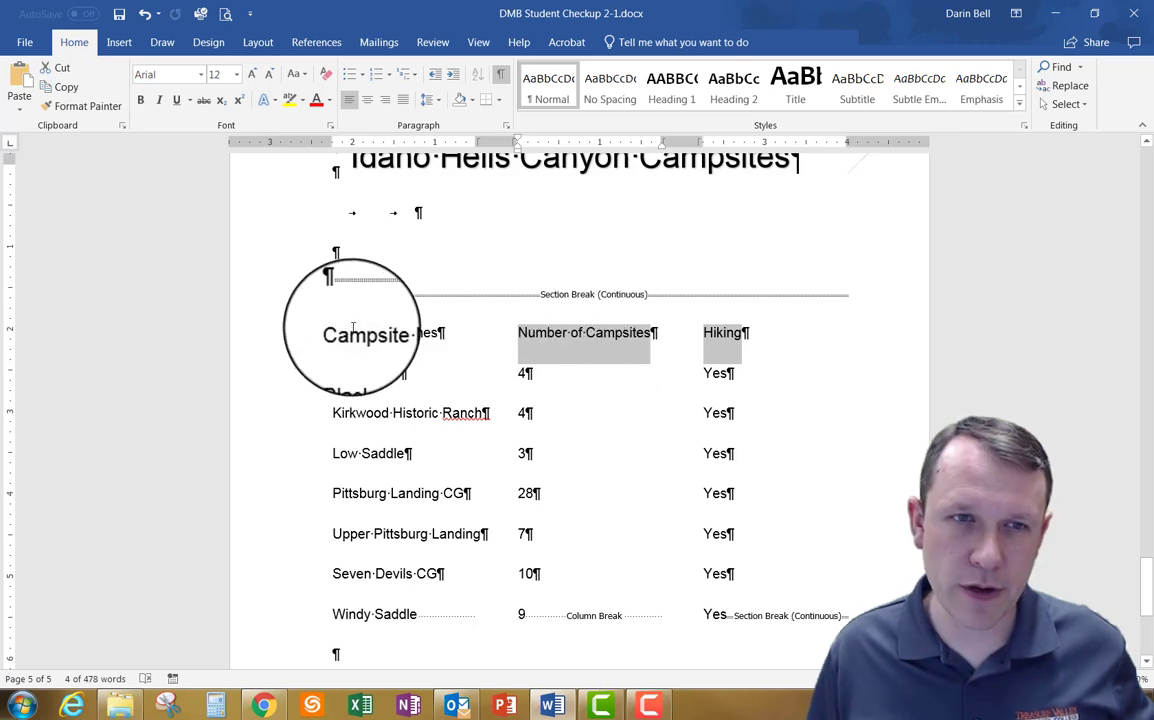
left_click_drag(354, 328, 427, 328)
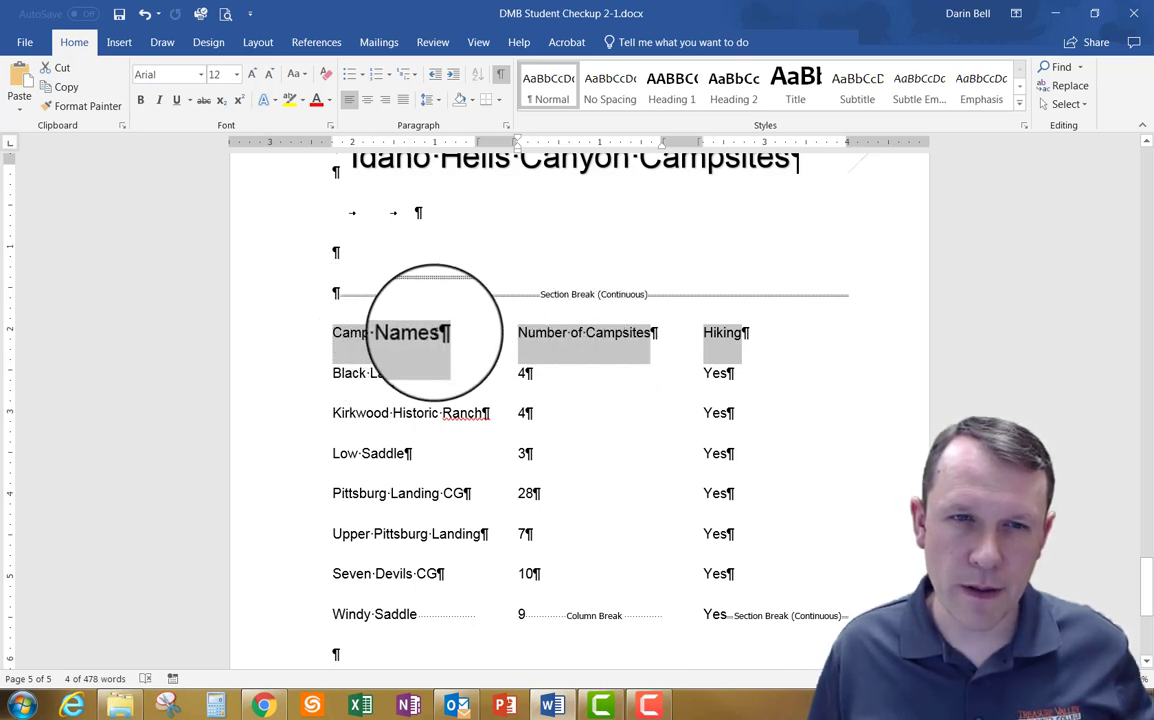
left_click_drag(434, 333, 437, 338)
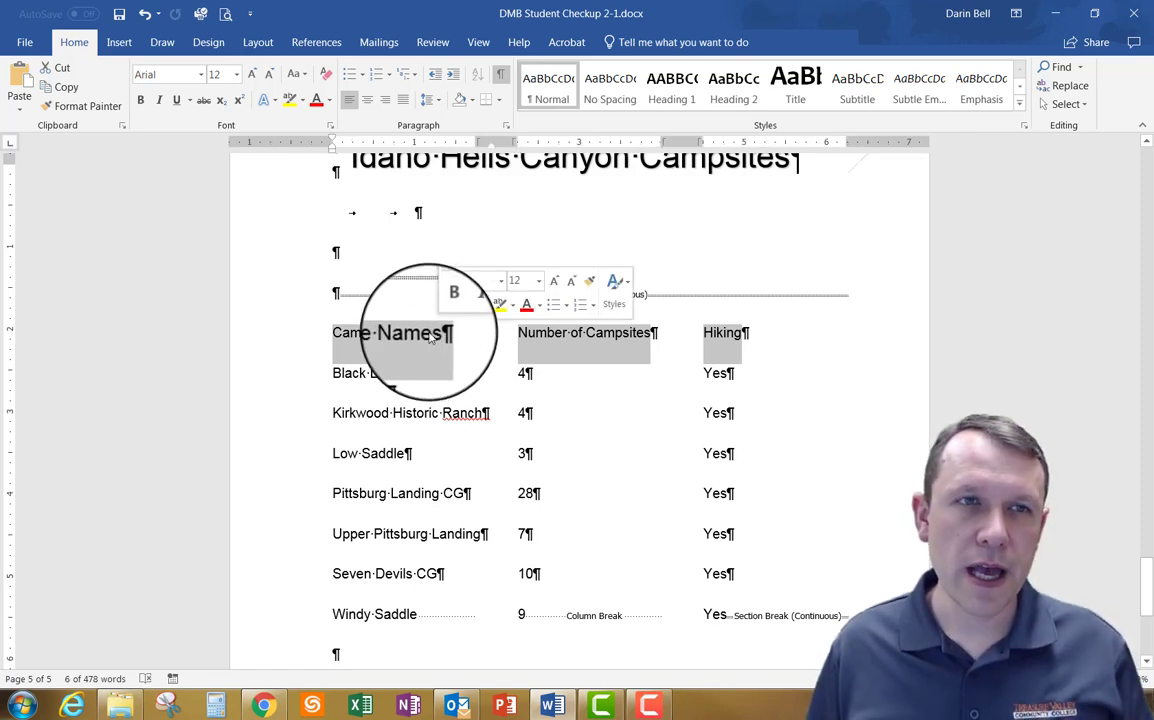
left_click(328, 100)
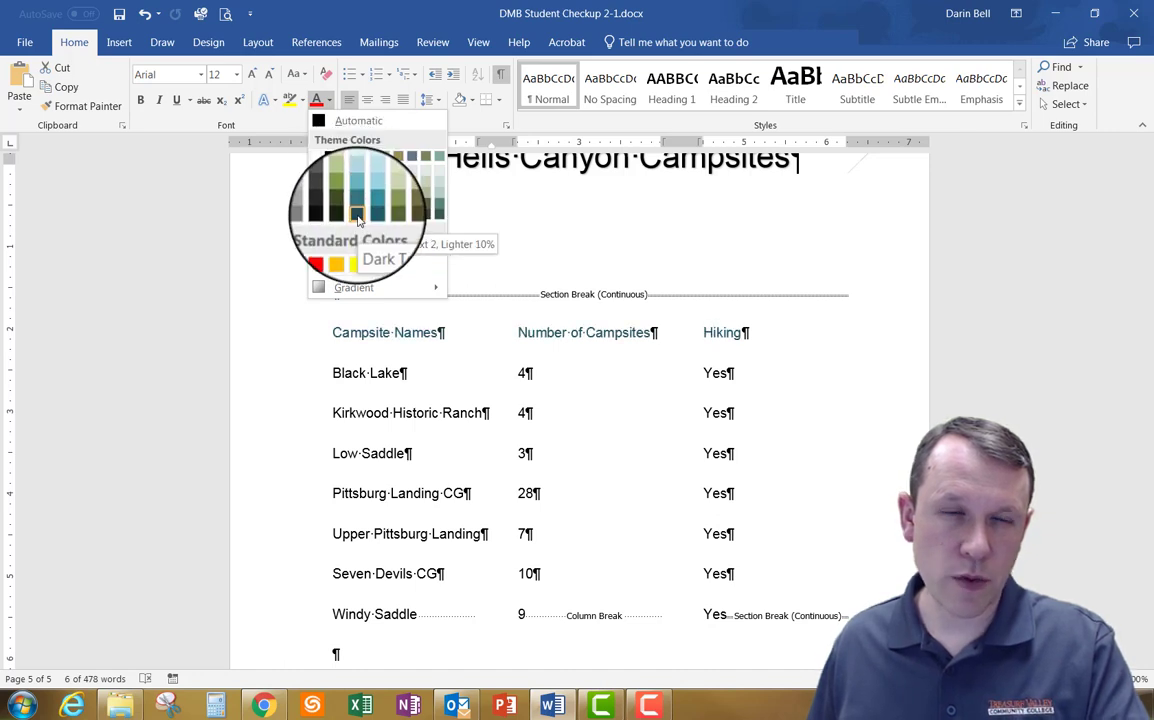
left_click(358, 219)
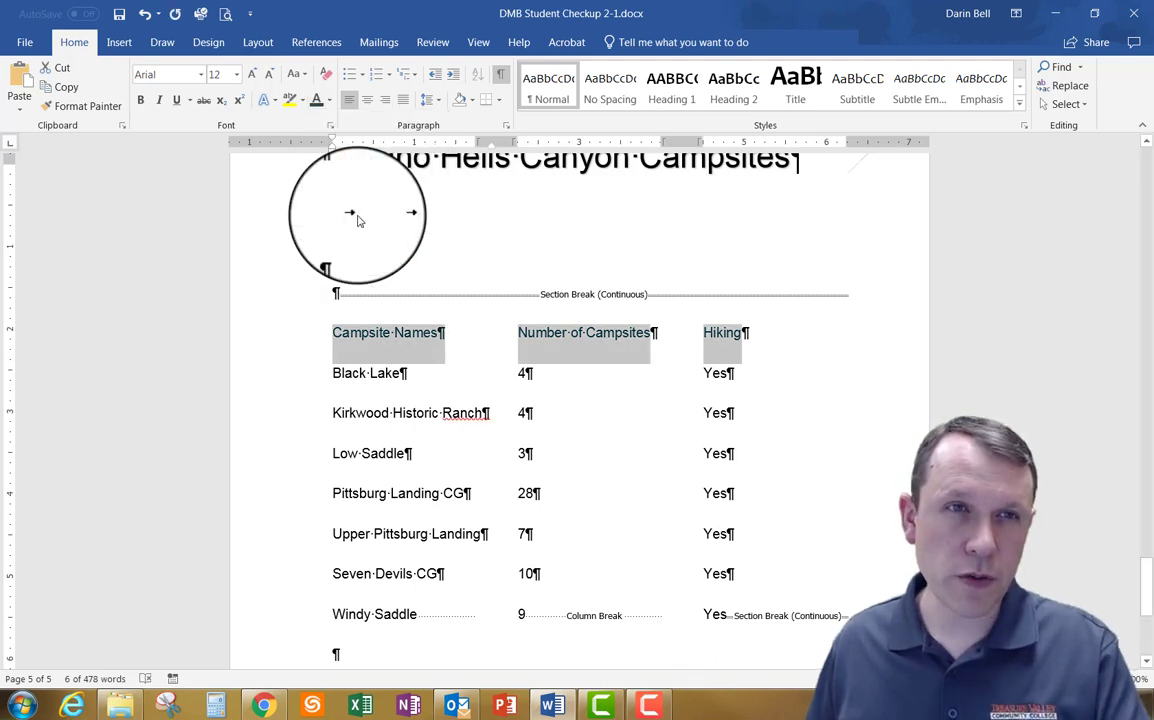
- Make the three column headings bold and underlined
left_click(141, 101)
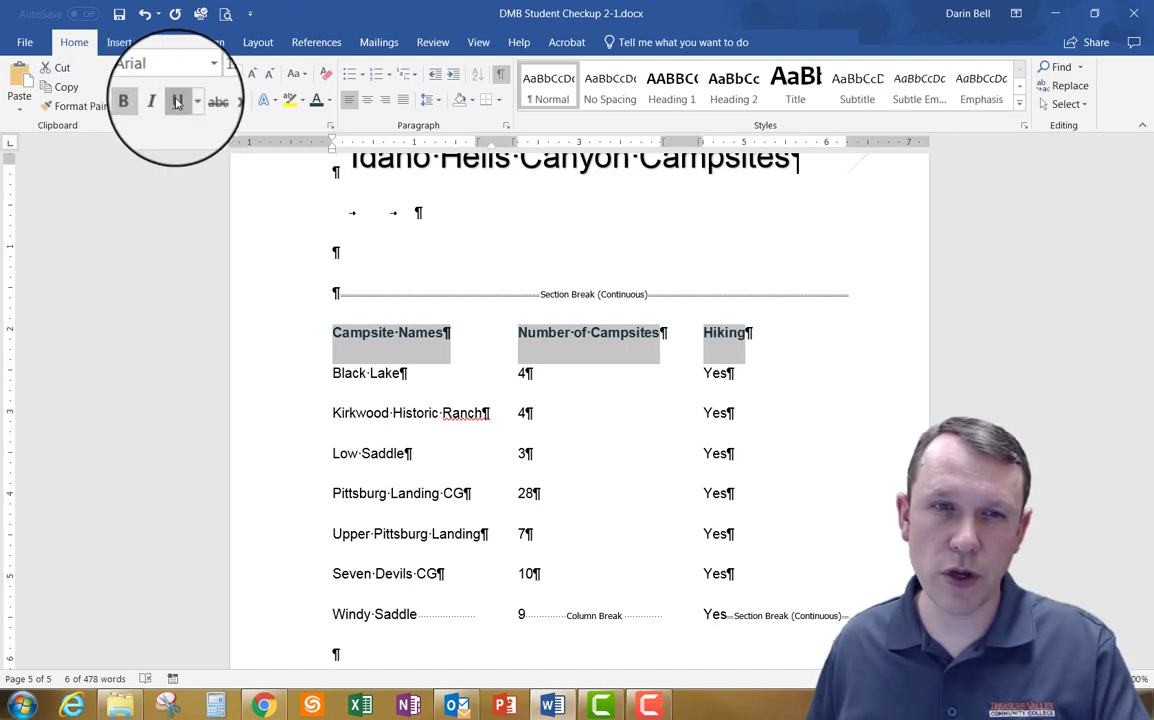
left_click(177, 102)
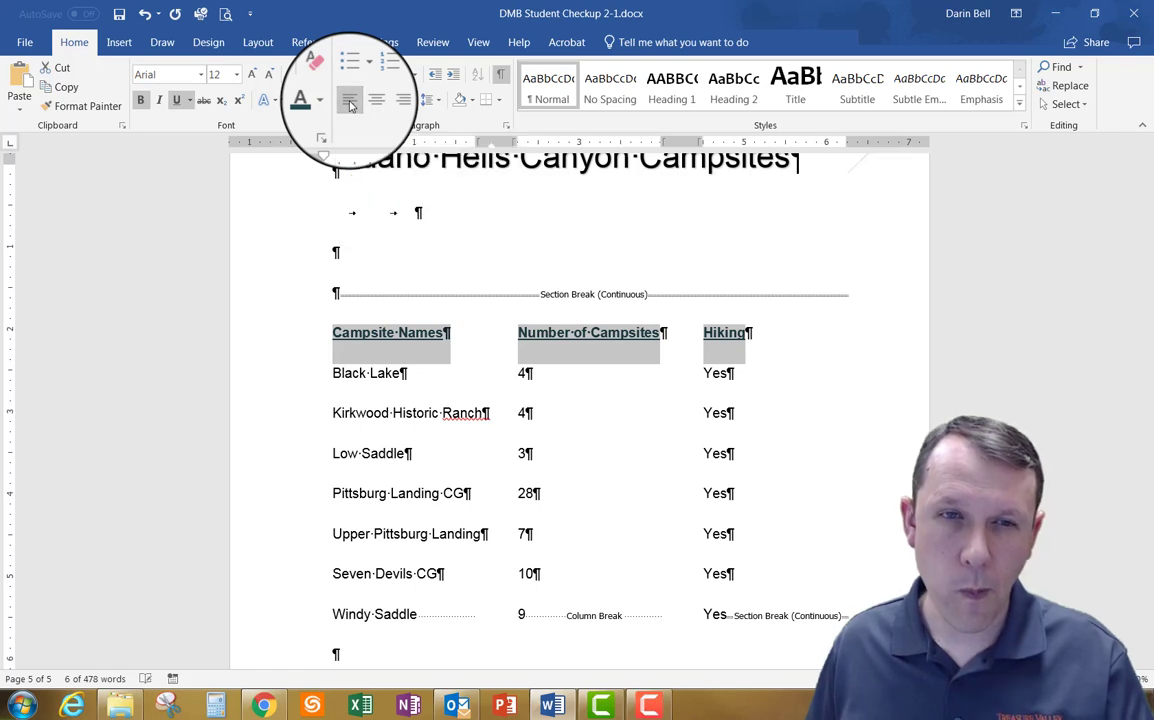
left_click(808, 257)
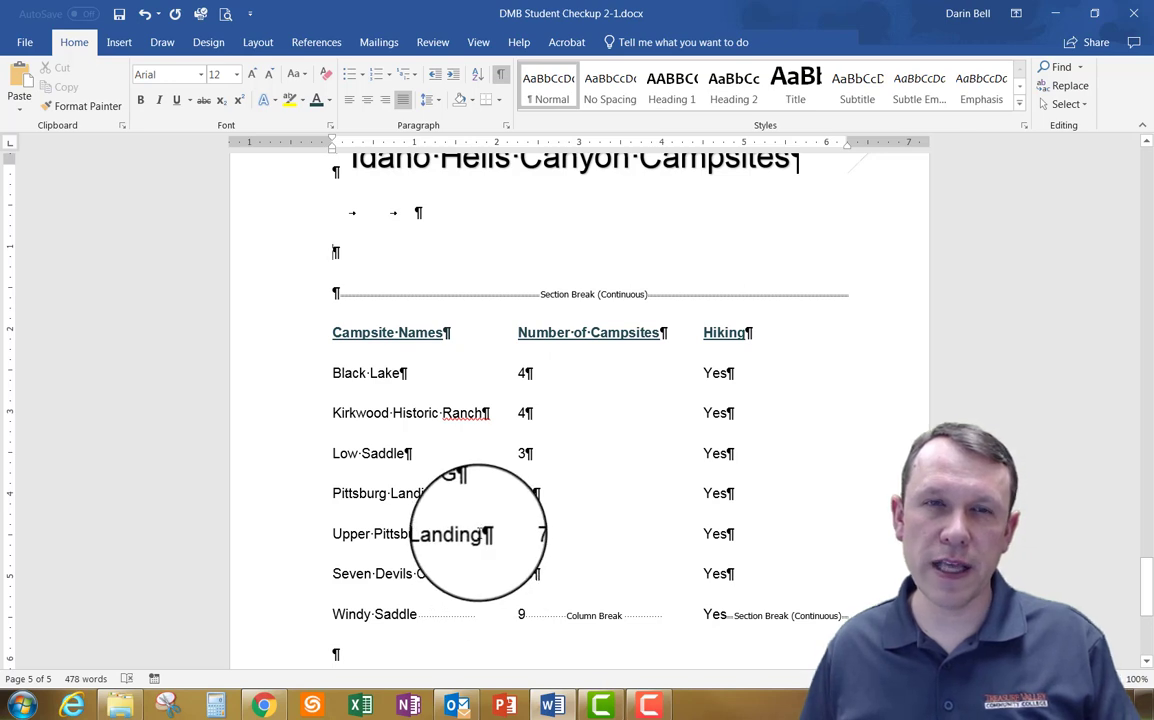
- Check the flagged word Ranch in the campsite list for proofing options, and save the document
left_click(480, 534)
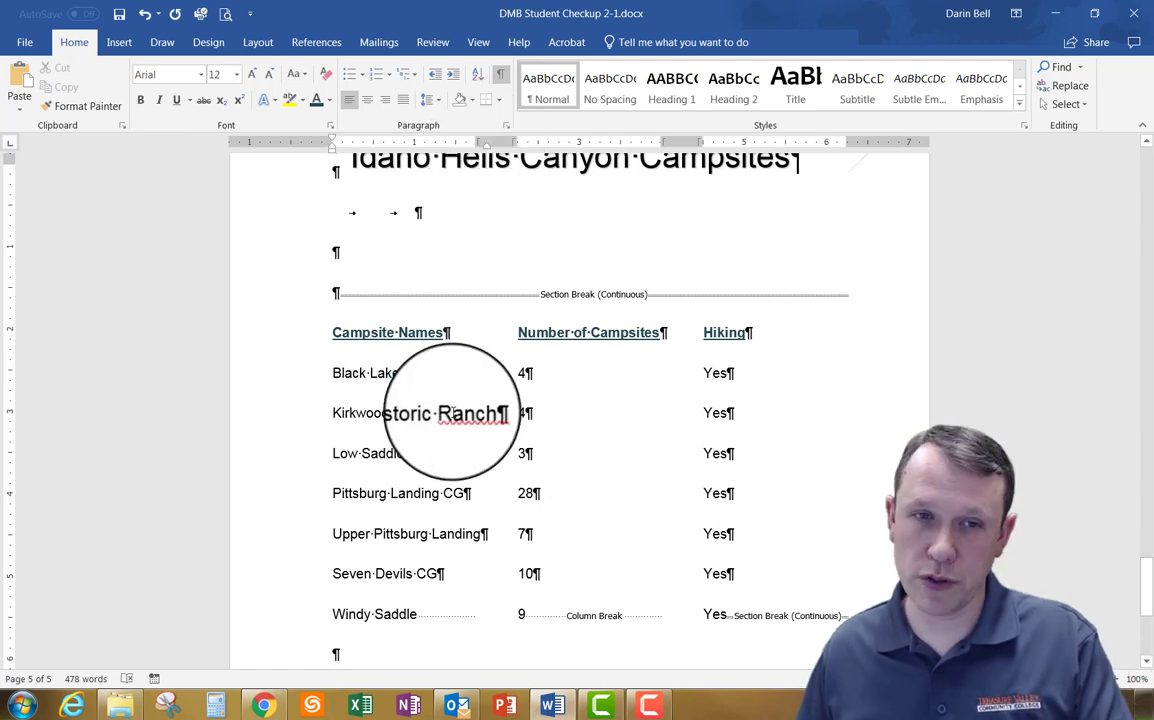
right_click(450, 412)
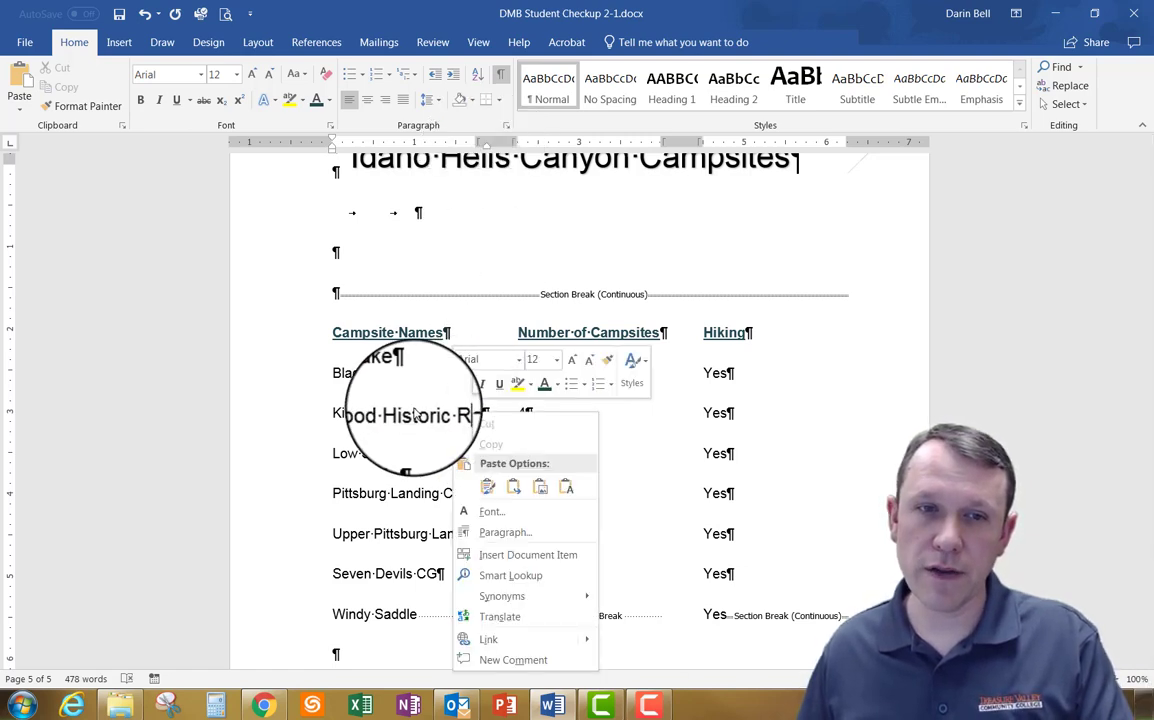
left_click(449, 416)
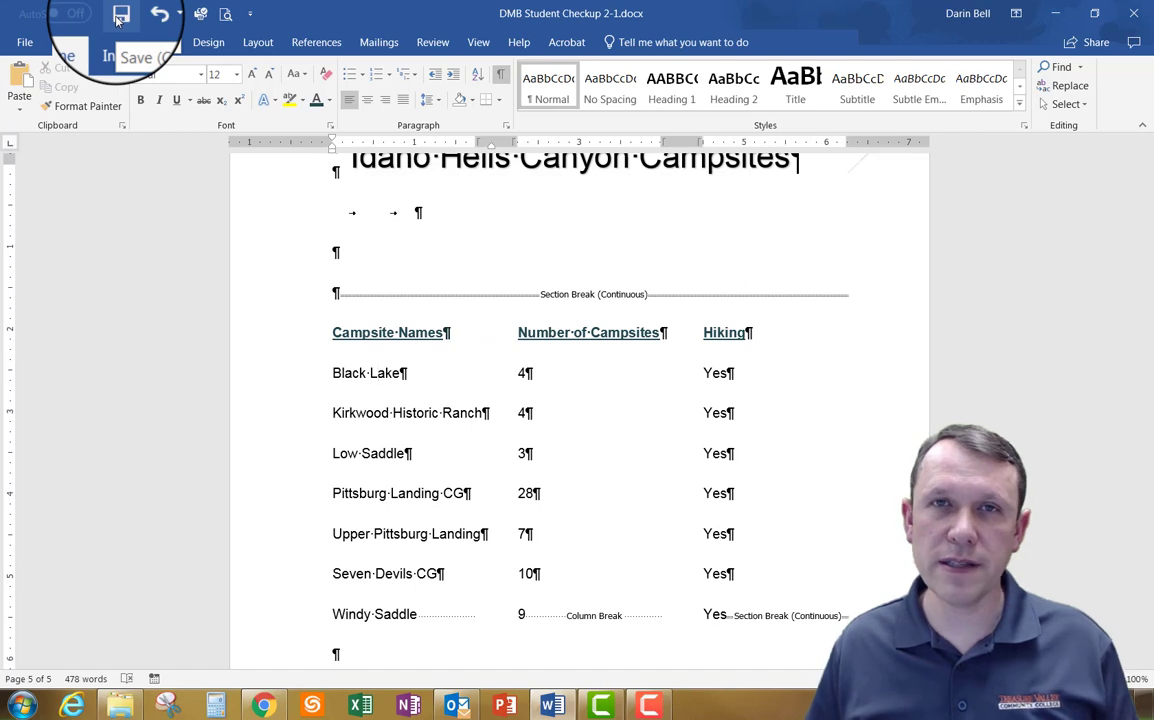
left_click(119, 19)
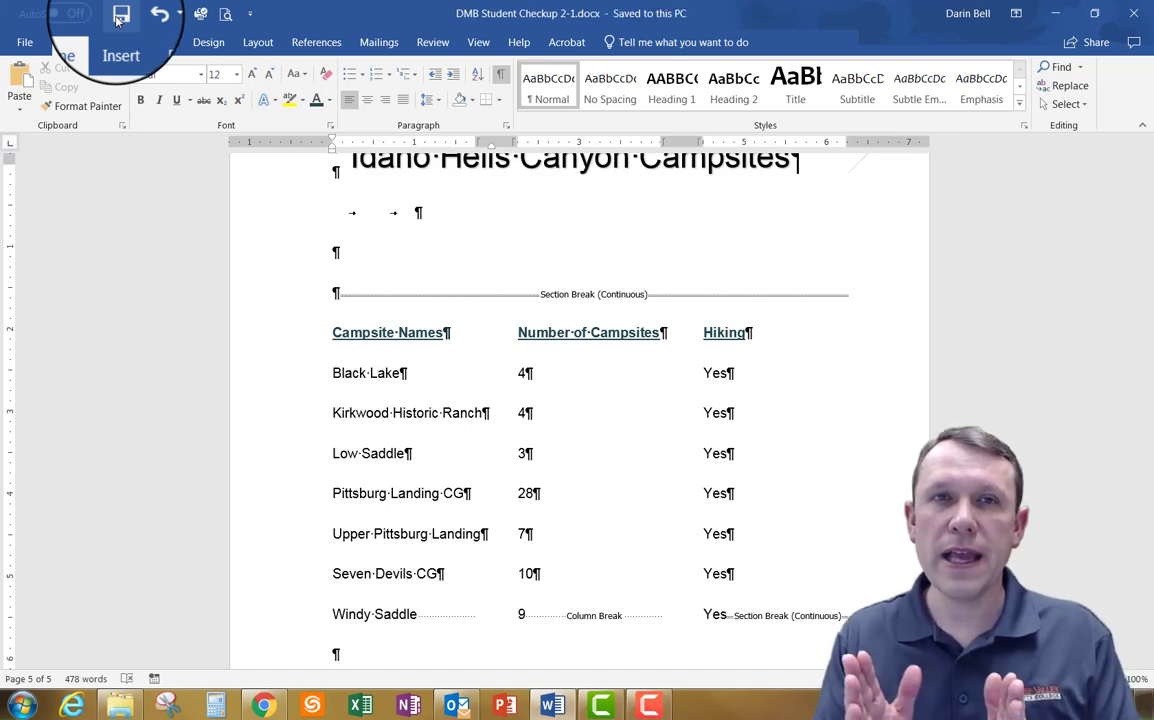